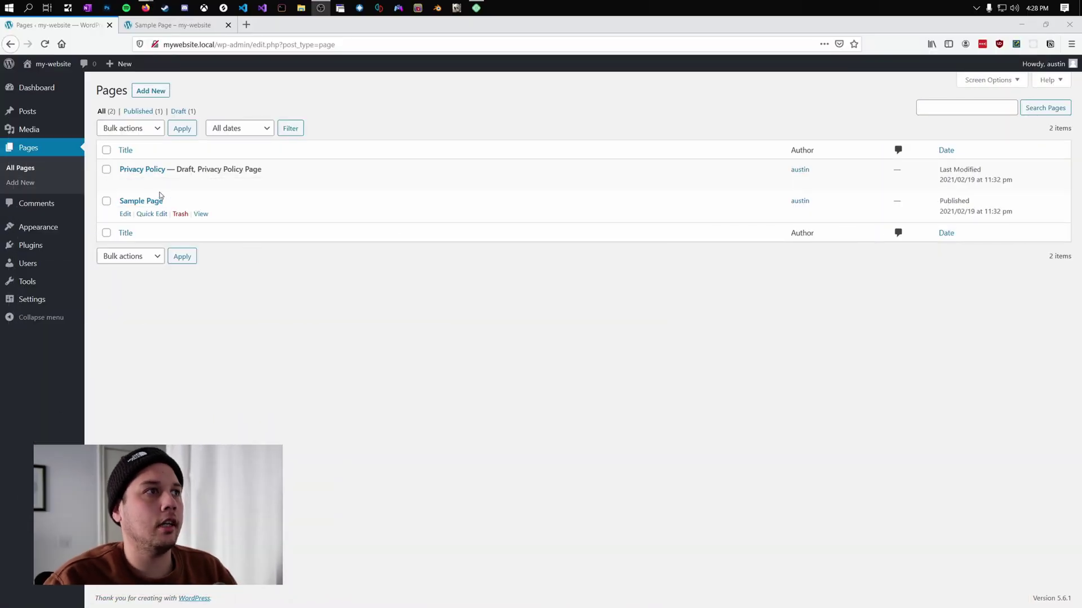
- Close the stale Sample Page tab and reopen the published Sample Page in a background tab
middle_click(199, 26)
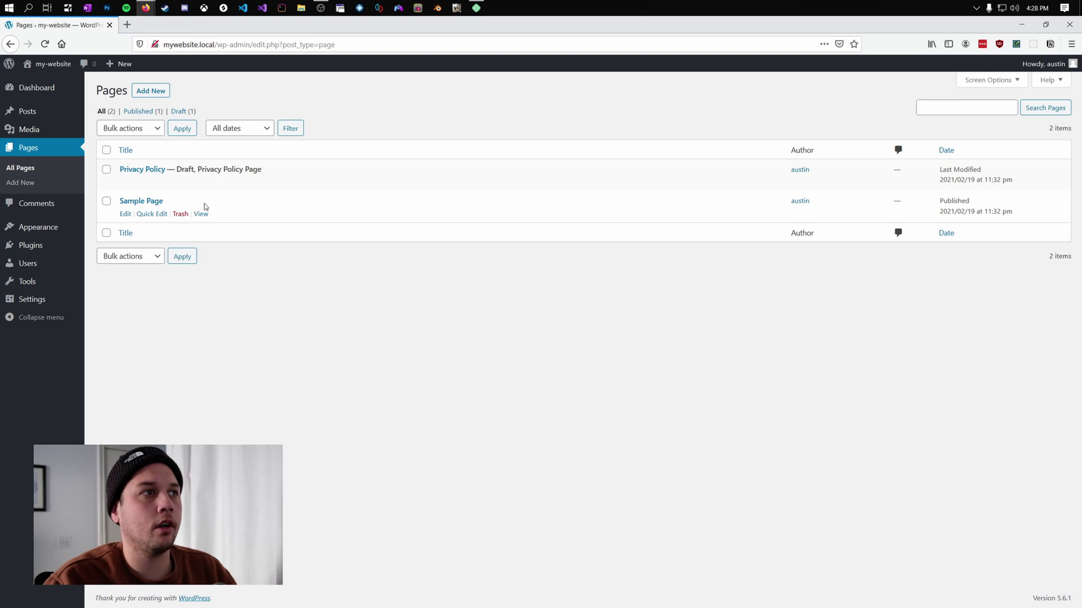
middle_click(201, 214)
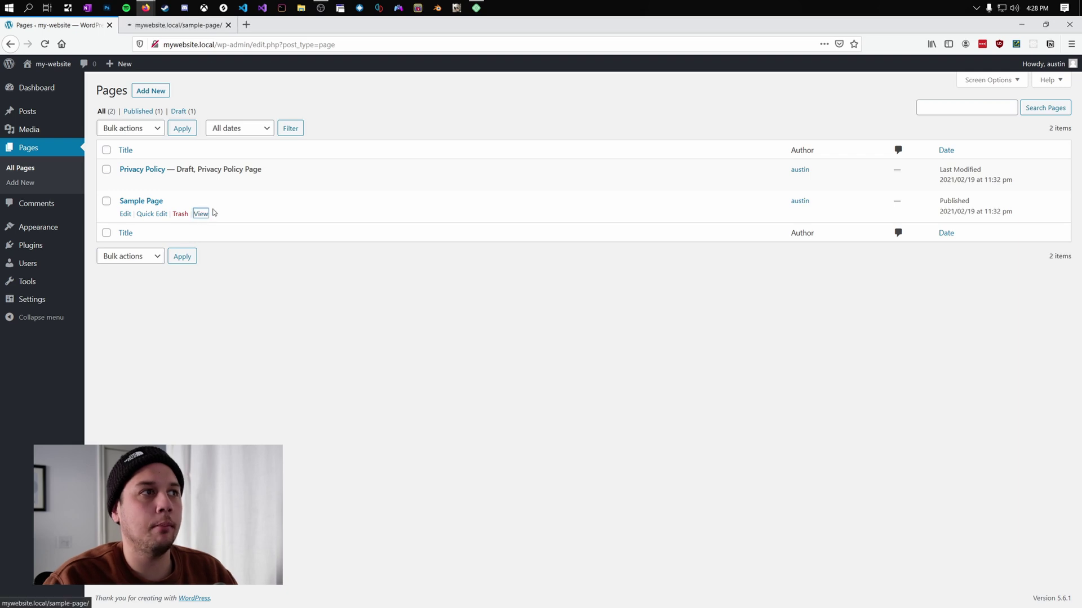
- Review the live Sample Page's default example text, then go back to the Pages list
left_click(186, 26)
triple_click(363, 239)
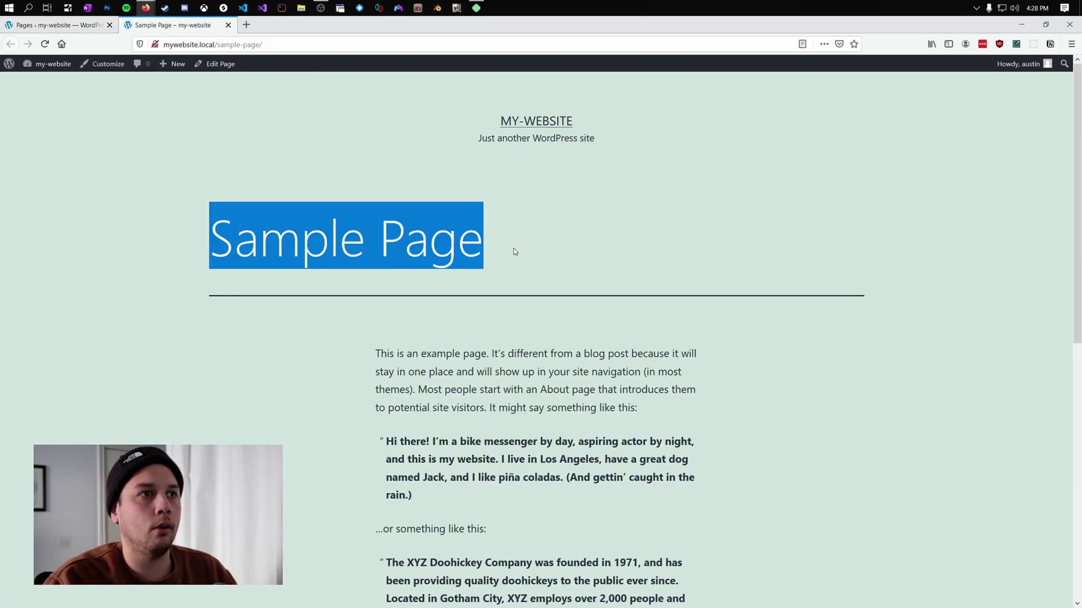
left_click(509, 246)
scroll(513, 248, "down", 8)
scroll(495, 253, "up", 7)
scroll(490, 253, "down", 8)
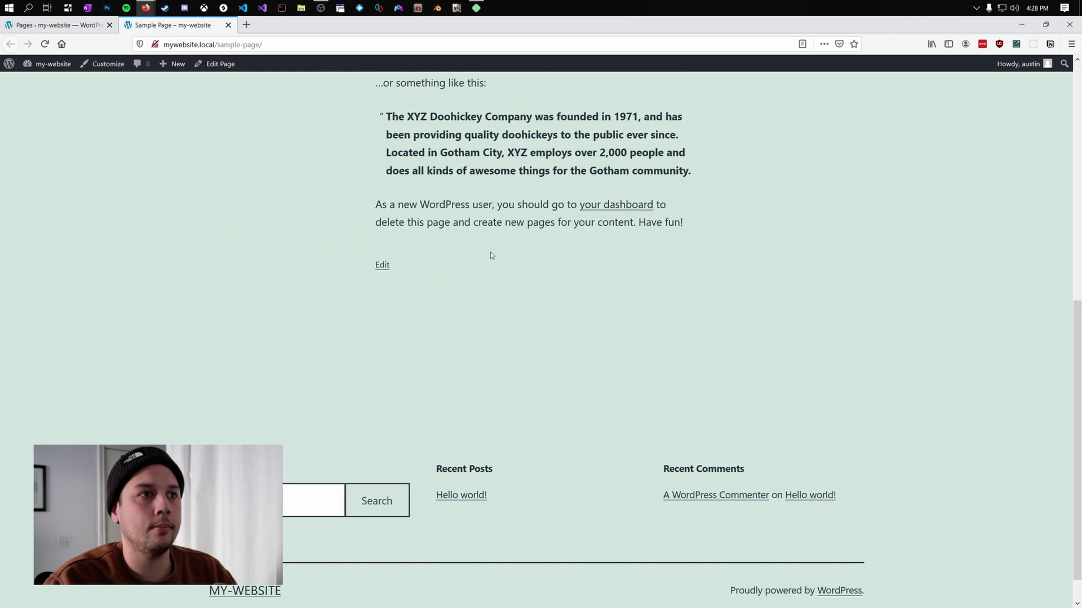
scroll(490, 252, "up", 4)
scroll(473, 247, "down", 3)
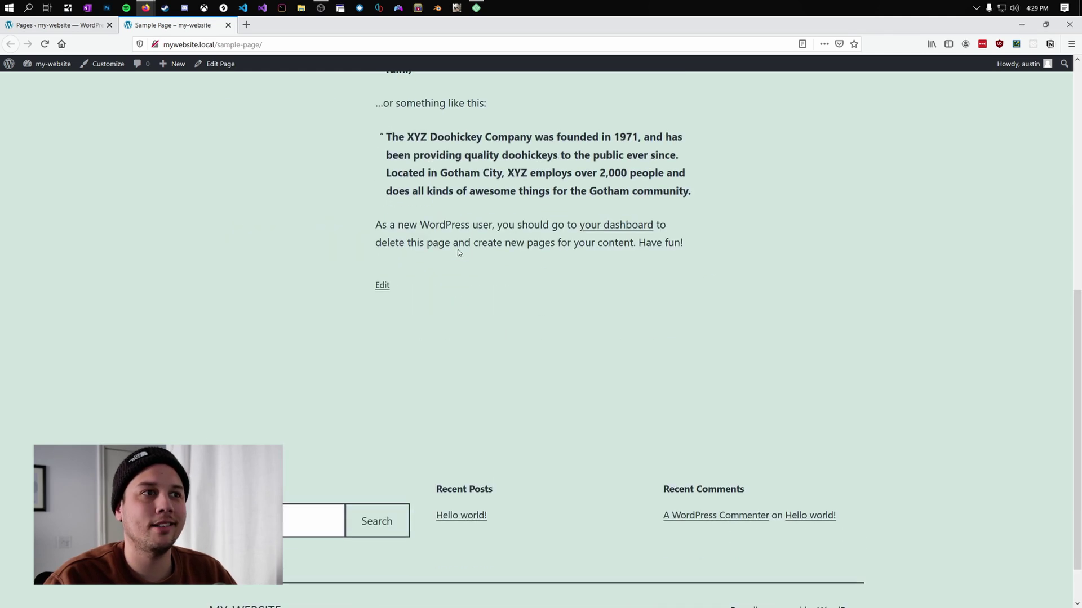
scroll(452, 261, "up", 2)
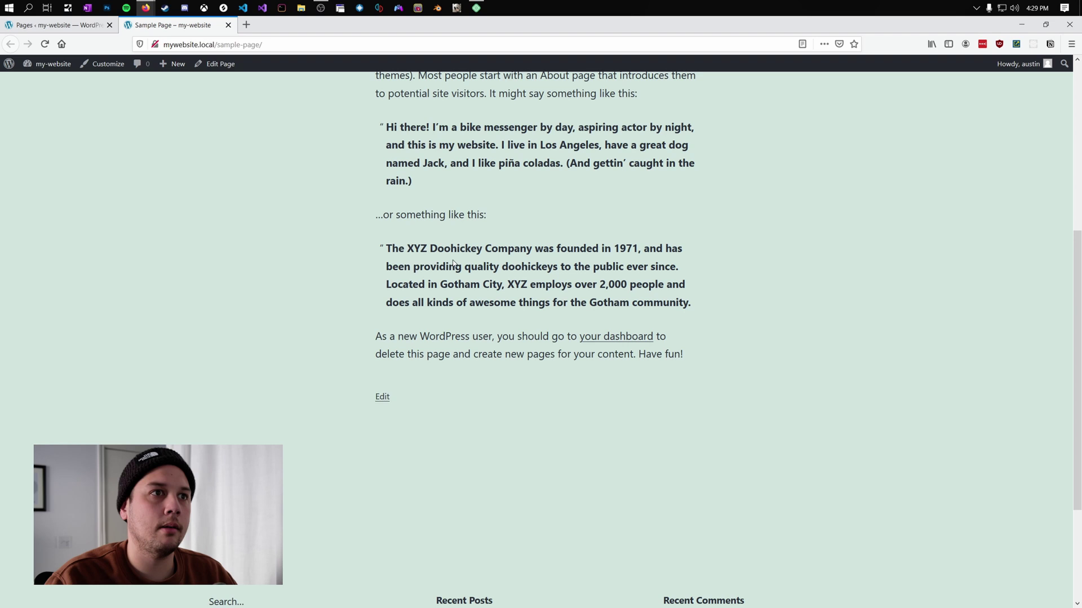
scroll(450, 262, "up", 1)
scroll(445, 268, "down", 3)
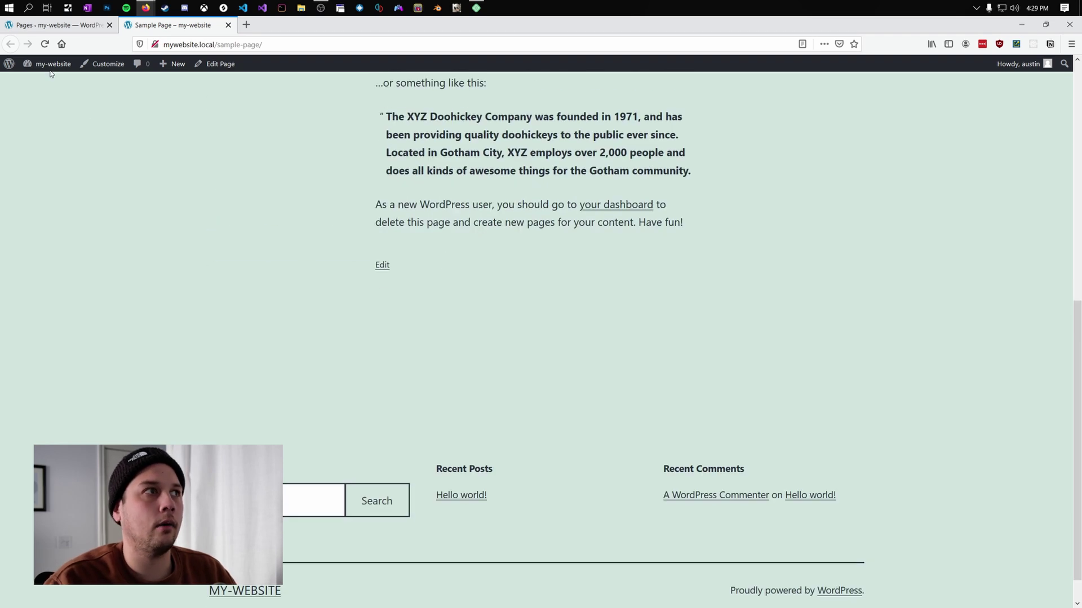
left_click(52, 26)
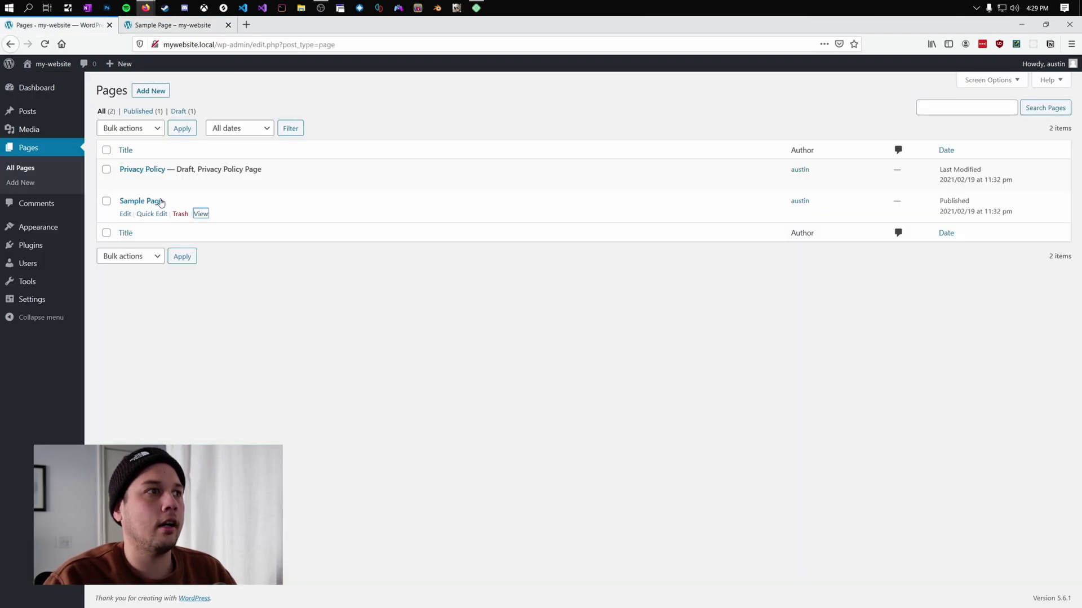
- Edit Sample Page, add an empty block after the 'Have fun!' paragraph, and show the block inserter
left_click(125, 214)
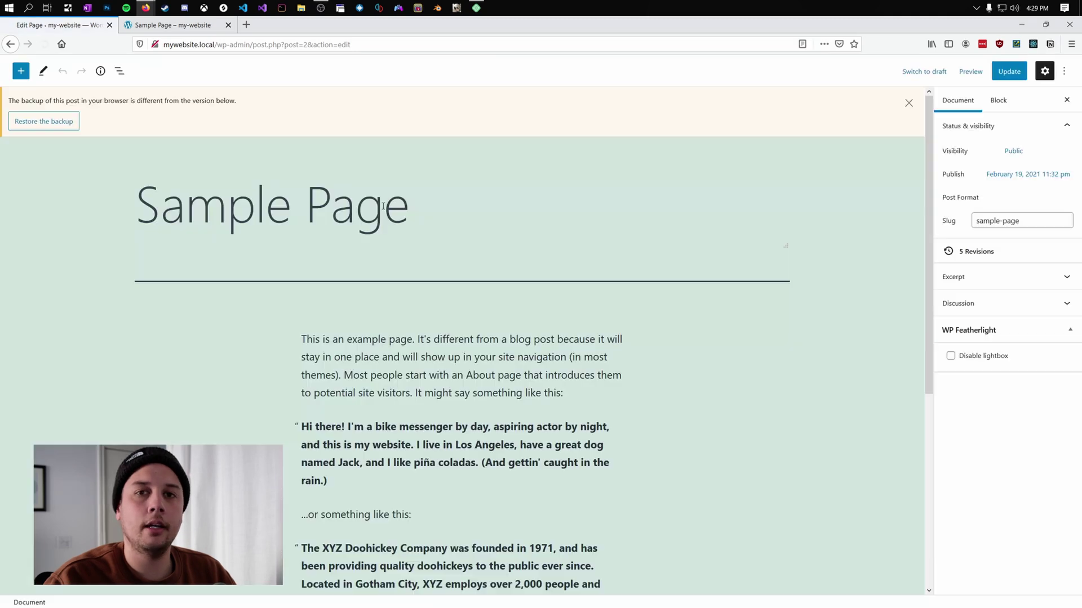
scroll(198, 219, "down", 4)
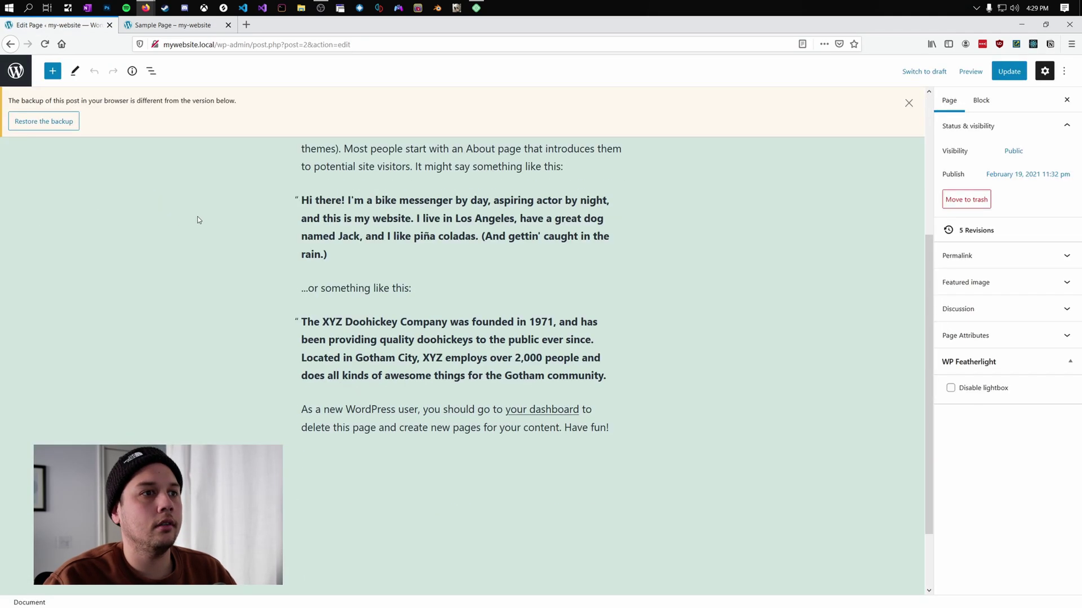
left_click(562, 455)
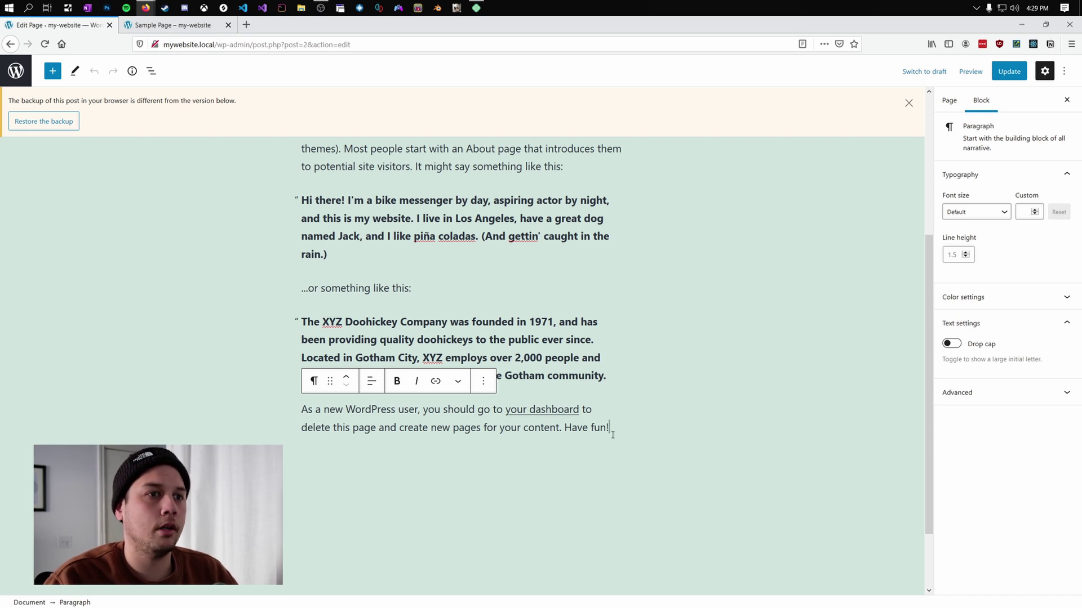
key("Return")
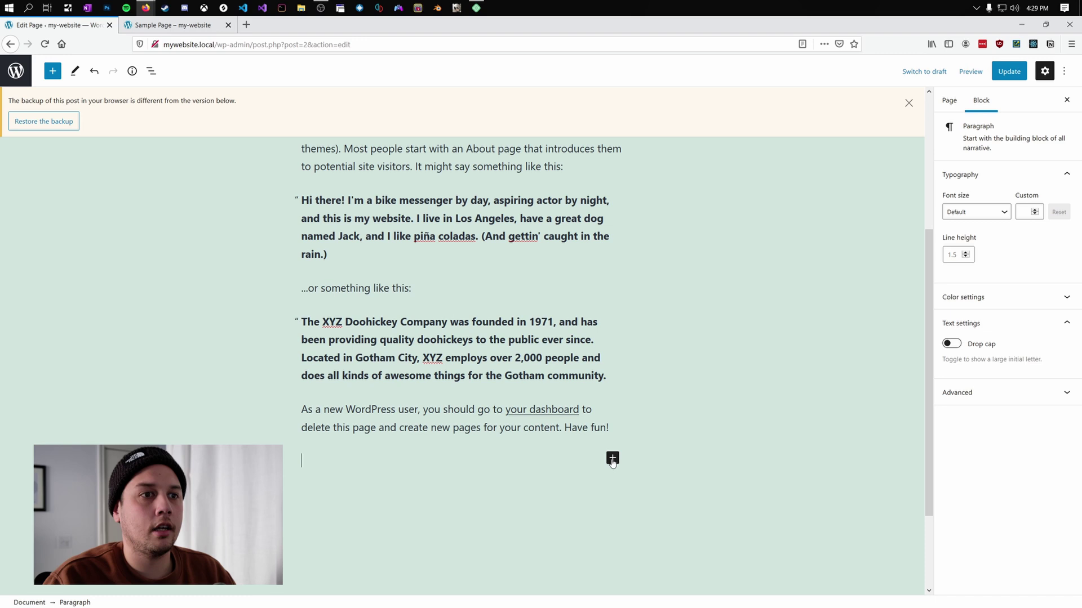
left_click(612, 459)
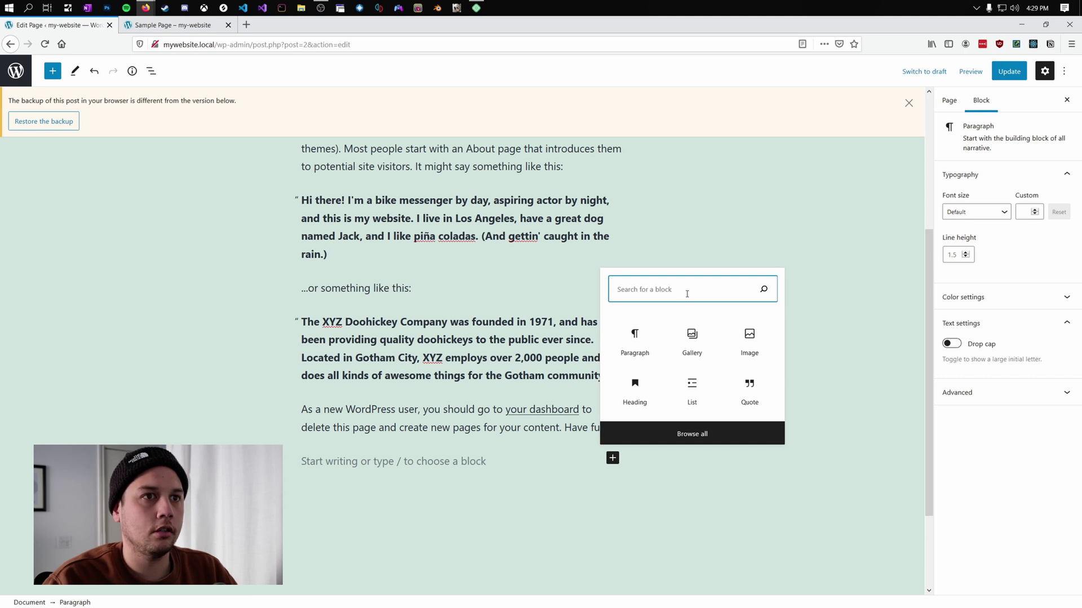
- Add a Gallery block and select all six food photos from the Media Library, pancakes first
left_click(692, 341)
scroll(693, 343, "down", 3)
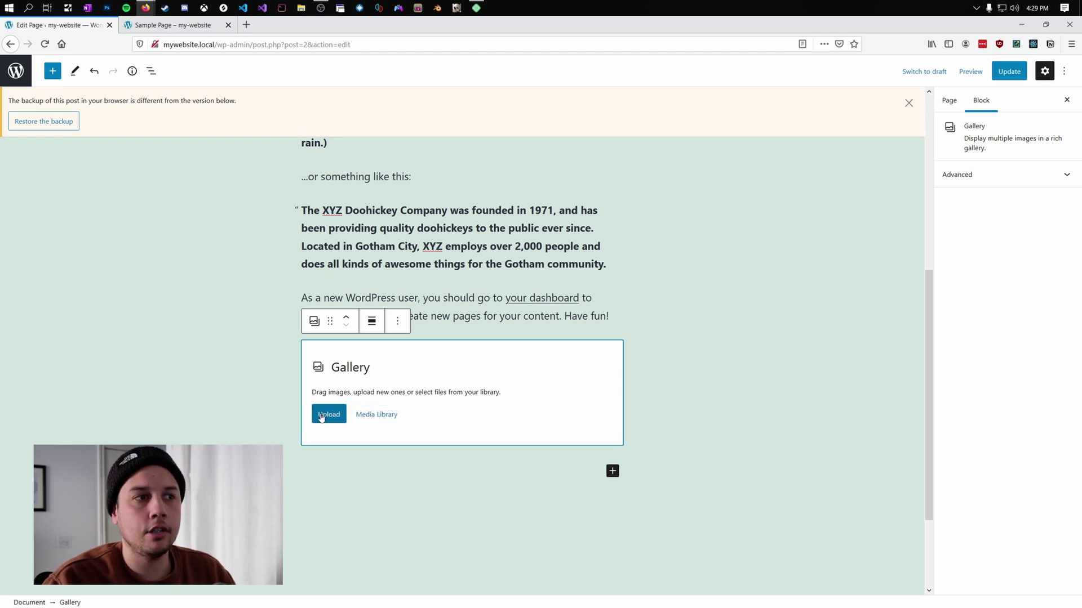
left_click(377, 416)
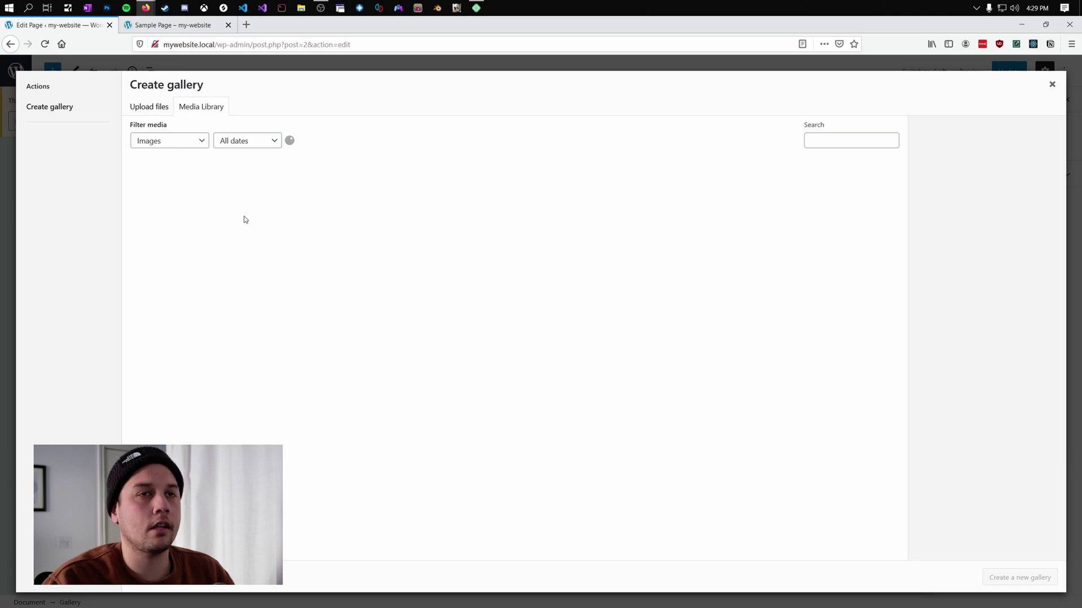
left_click(179, 204)
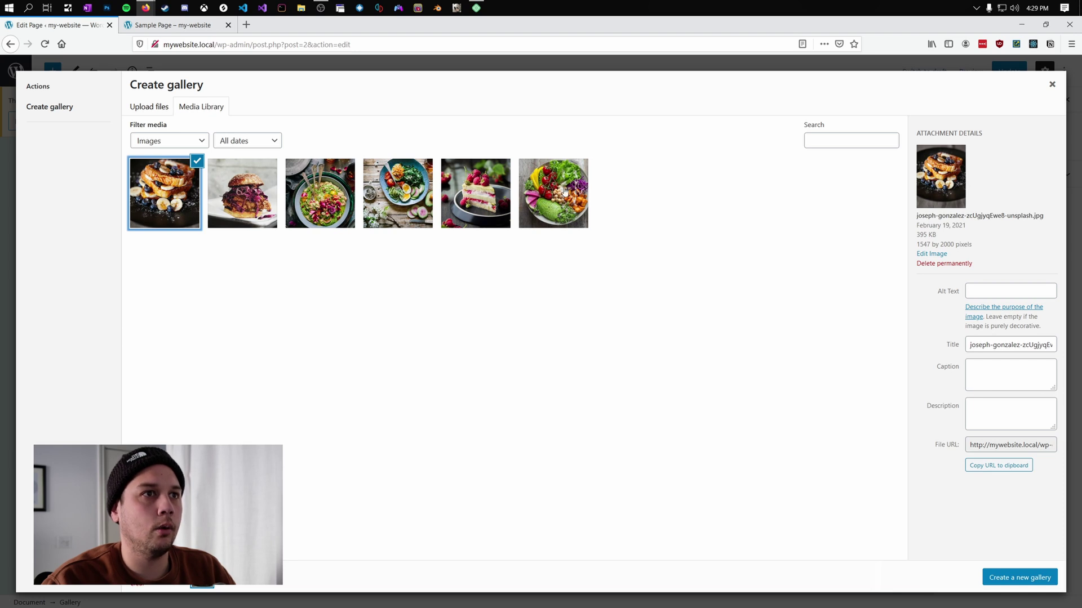
left_click(557, 204, "shift")
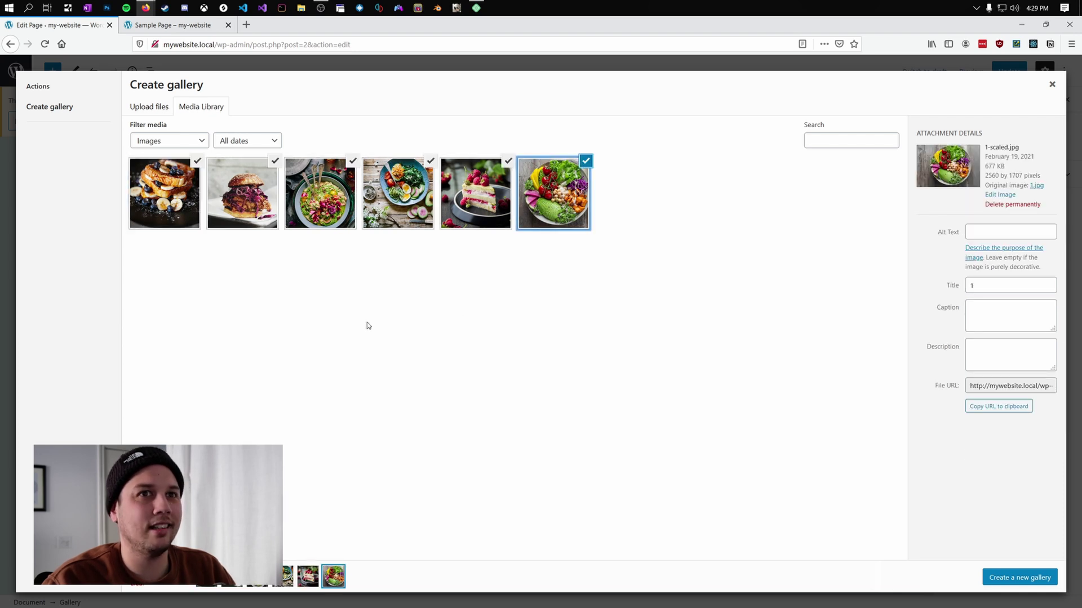
left_click(1020, 577)
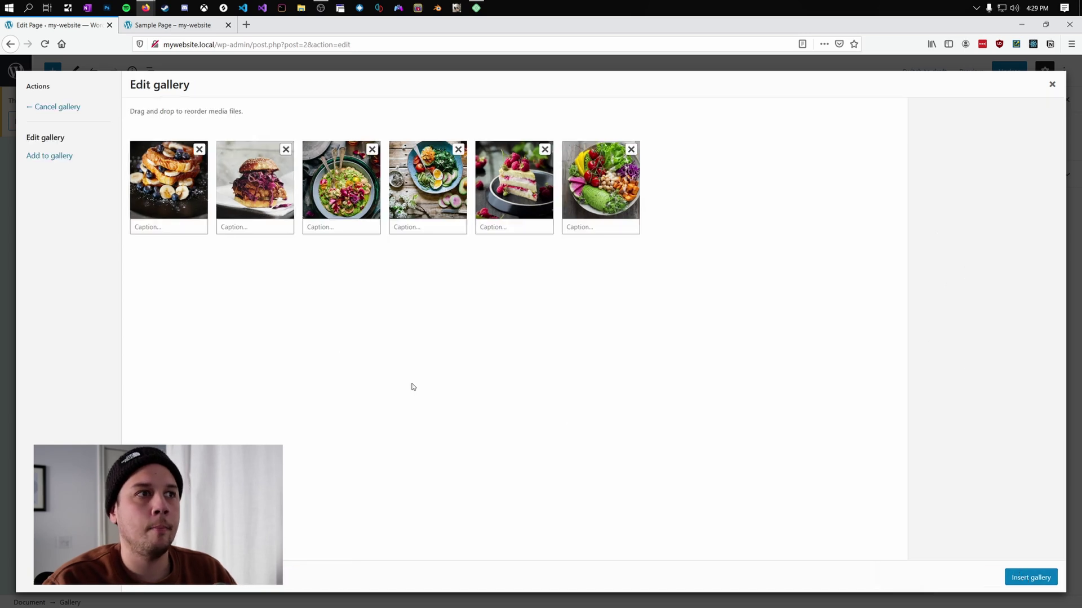
- Insert the six-photo gallery and try it at 4, 5 and 1 columns
left_click(1030, 578)
scroll(660, 428, "down", 2)
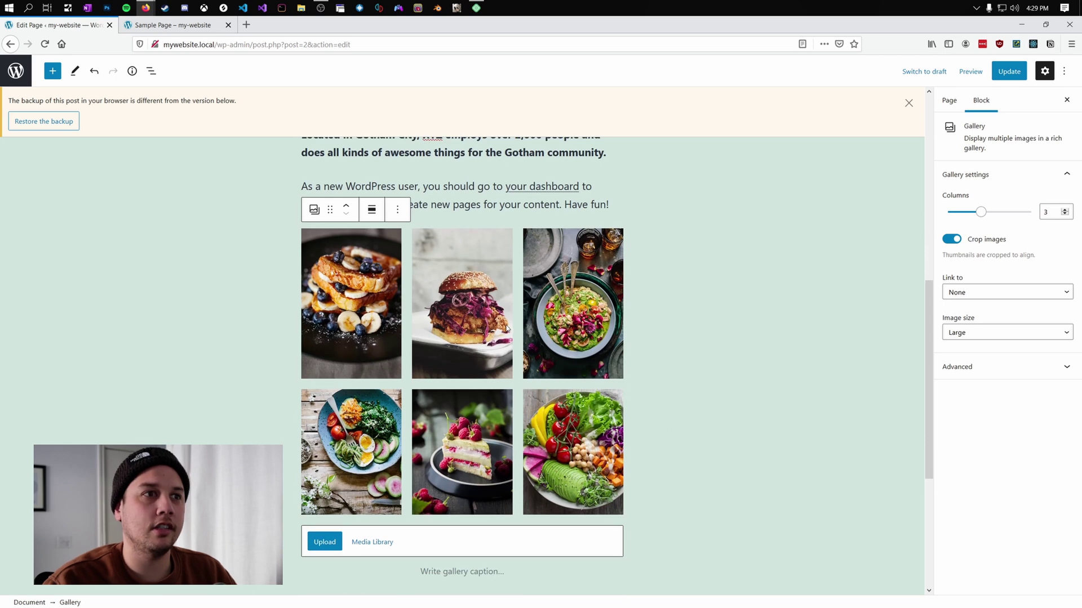
scroll(509, 327, "up", 1)
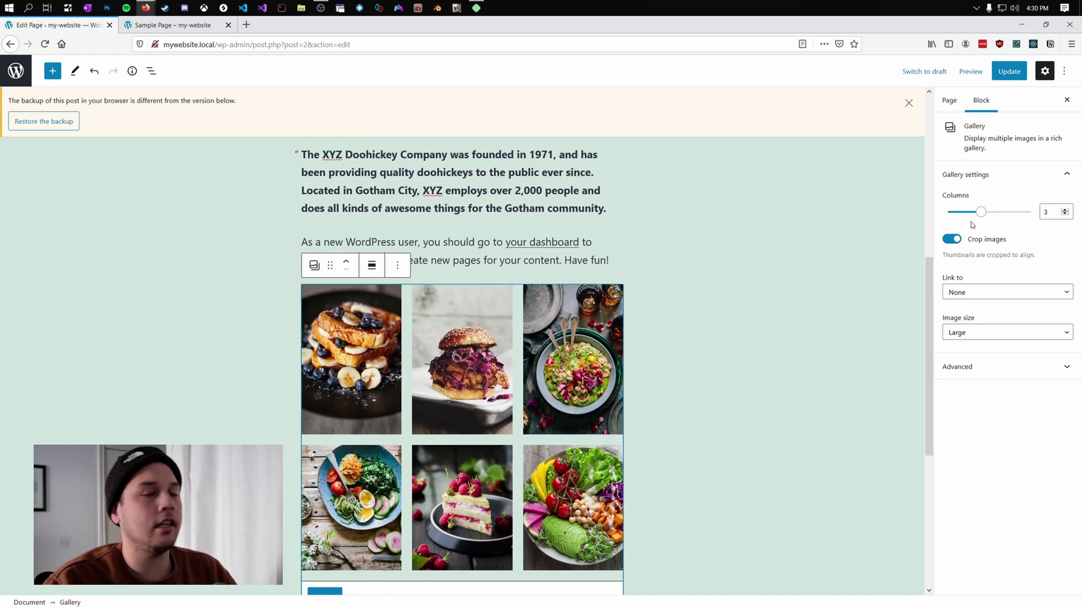
left_click(1065, 210)
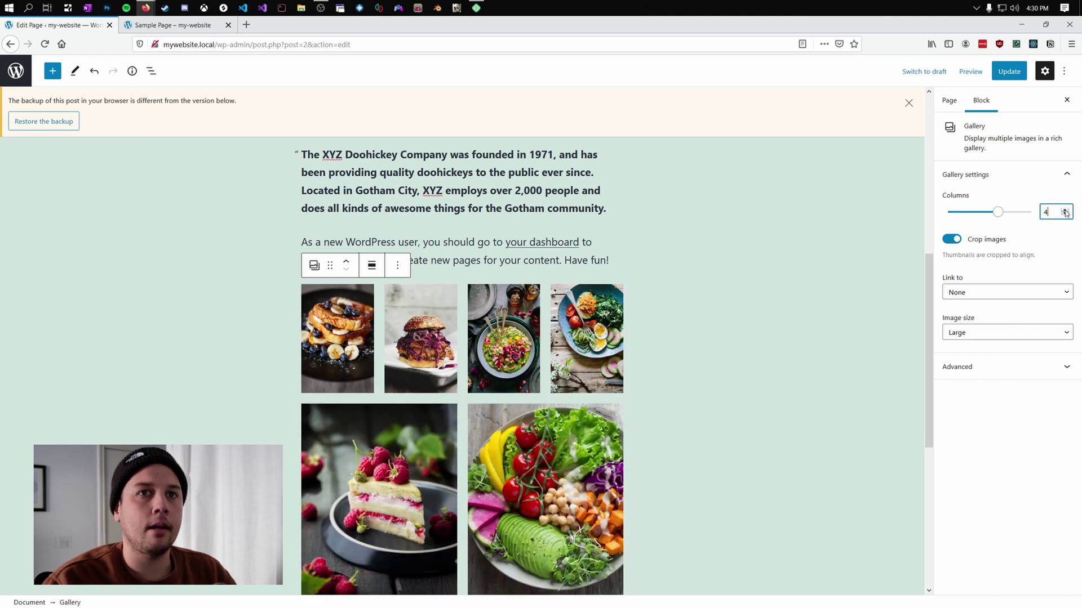
left_click(1065, 209)
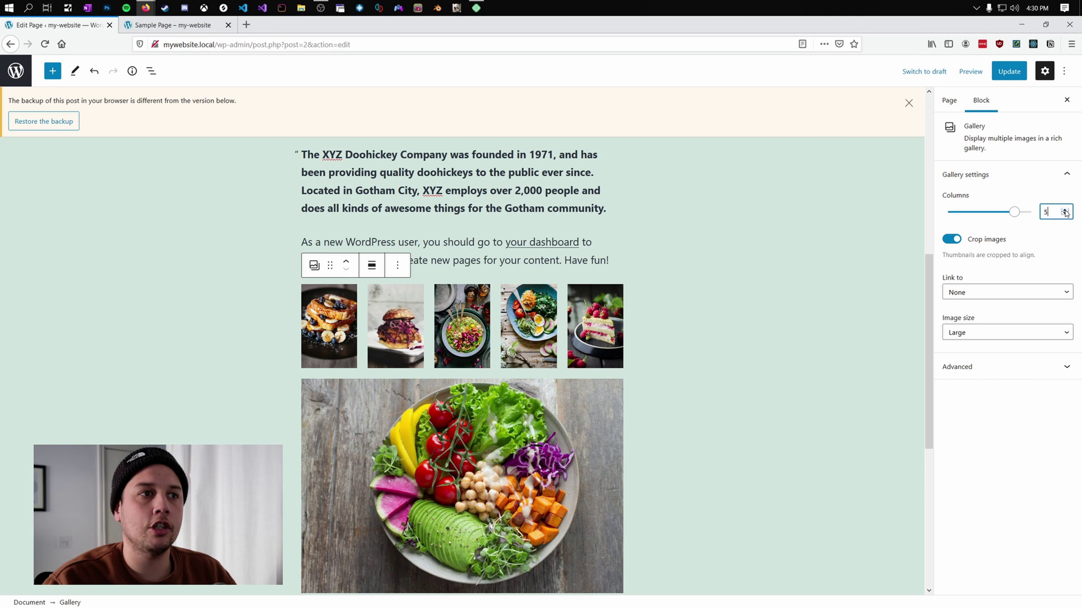
left_click(1065, 214)
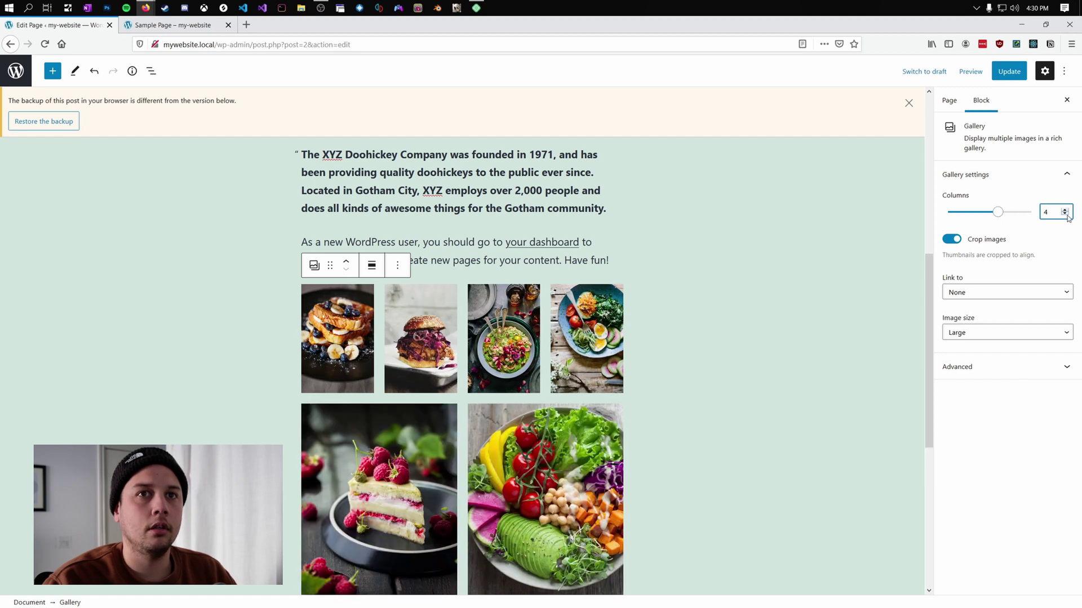
left_click(1065, 214)
left_click(1065, 215)
left_click(1065, 215)
- Set the gallery back to 3 columns and update the published page
scroll(647, 271, "down", 8)
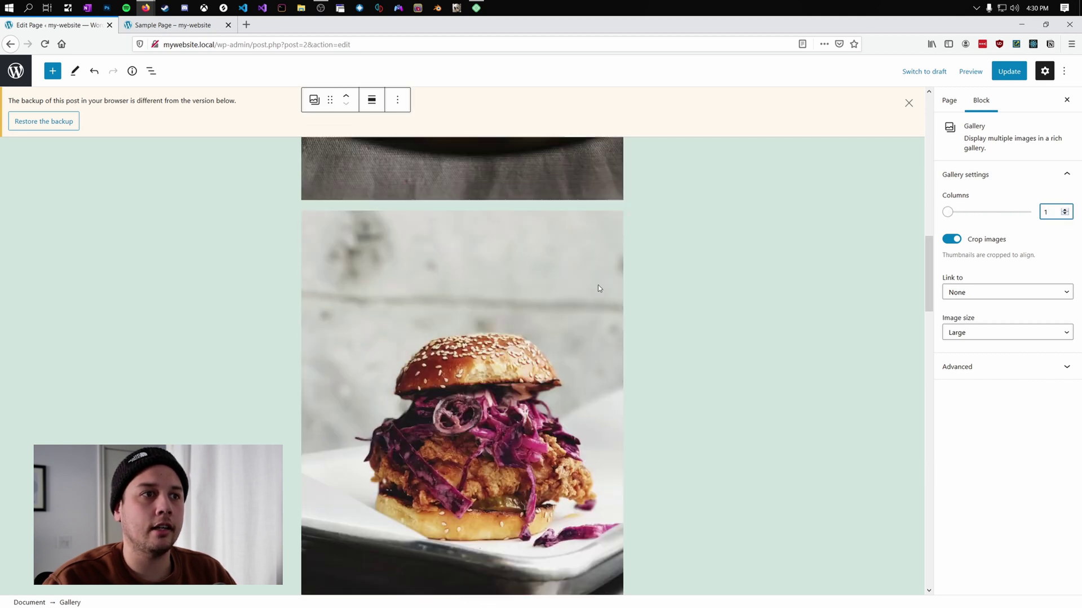
scroll(485, 384, "up", 9)
scroll(485, 384, "up", 3)
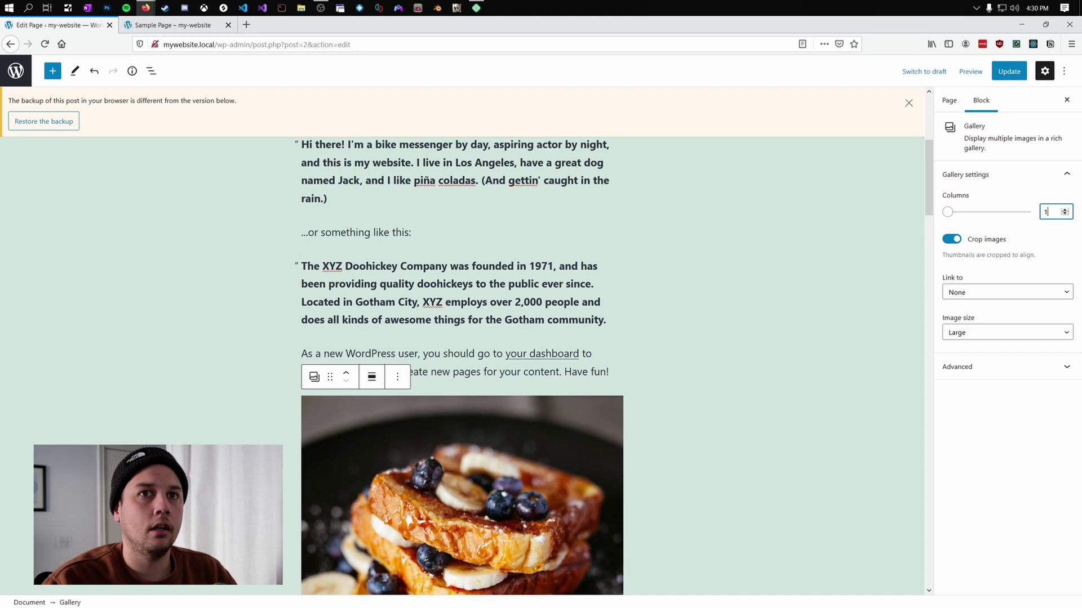
left_click(1065, 210)
left_click(1064, 210)
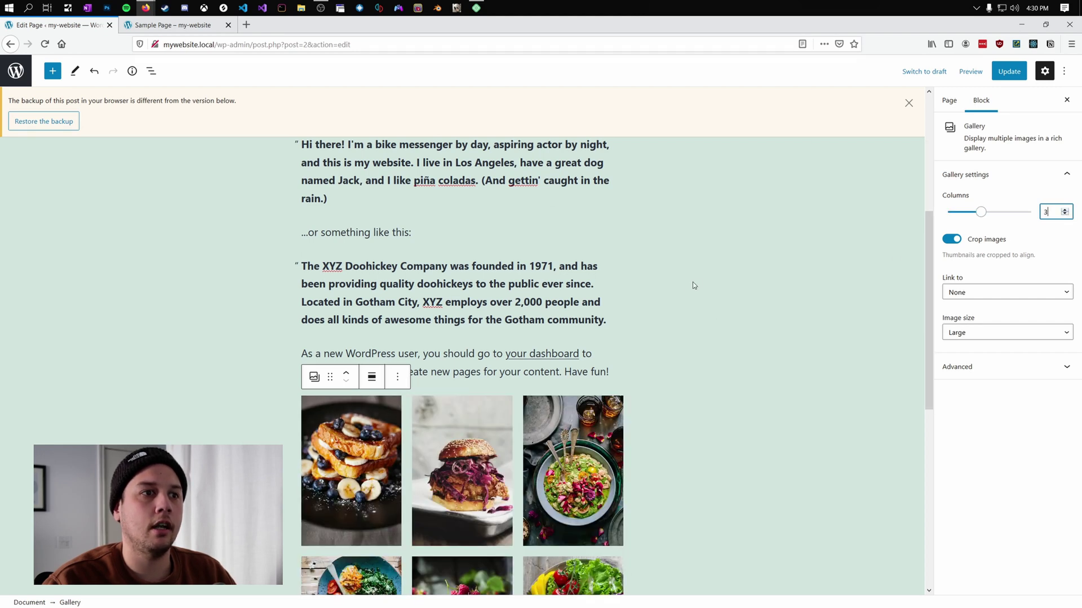
scroll(685, 290, "down", 3)
scroll(635, 310, "up", 3)
scroll(634, 310, "down", 3)
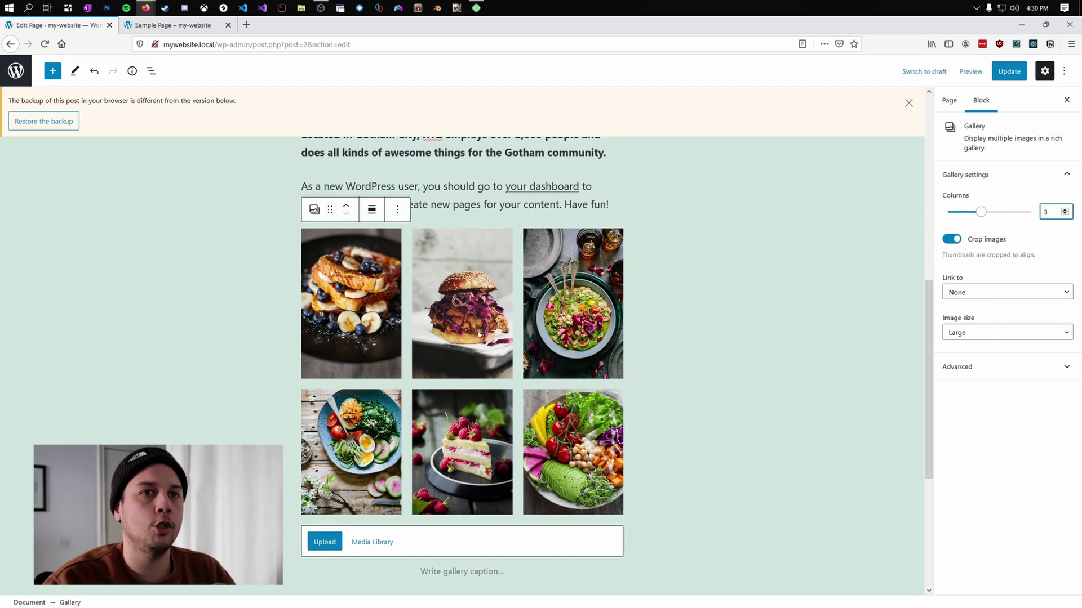
scroll(406, 444, "up", 3)
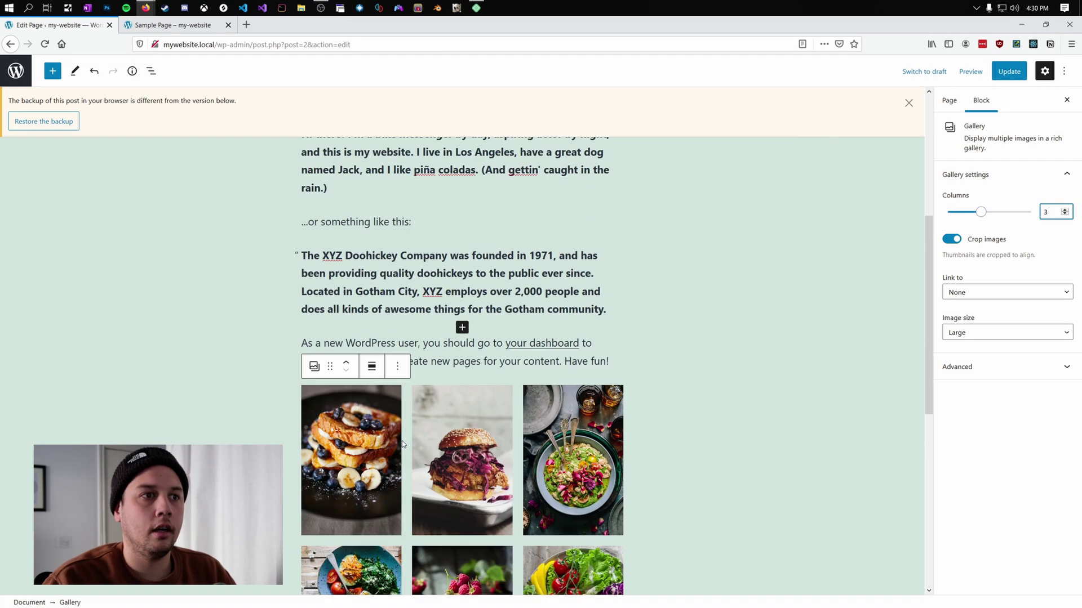
scroll(819, 239, "down", 3)
left_click(999, 73)
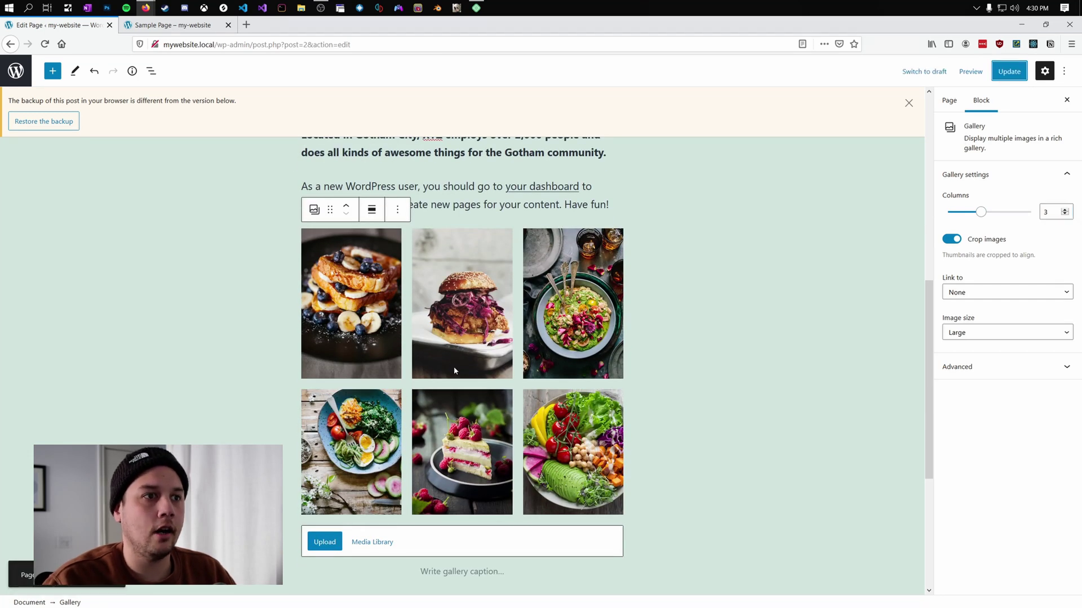
- Refresh the live Sample Page to check the three-column food gallery, then return to the editor
key("ctrl+Tab")
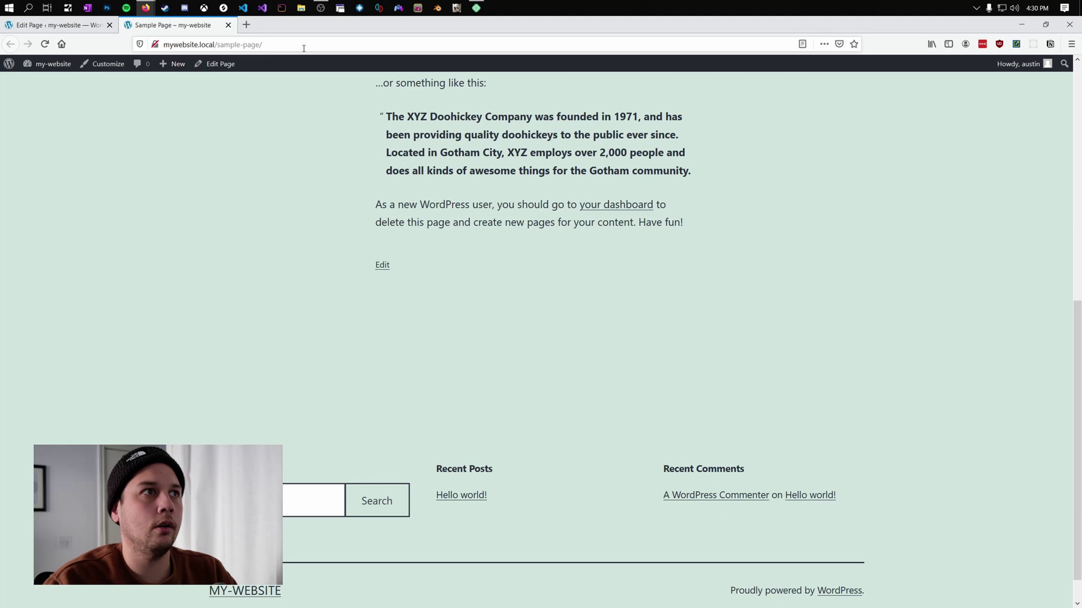
key("F5")
scroll(373, 239, "down", 8)
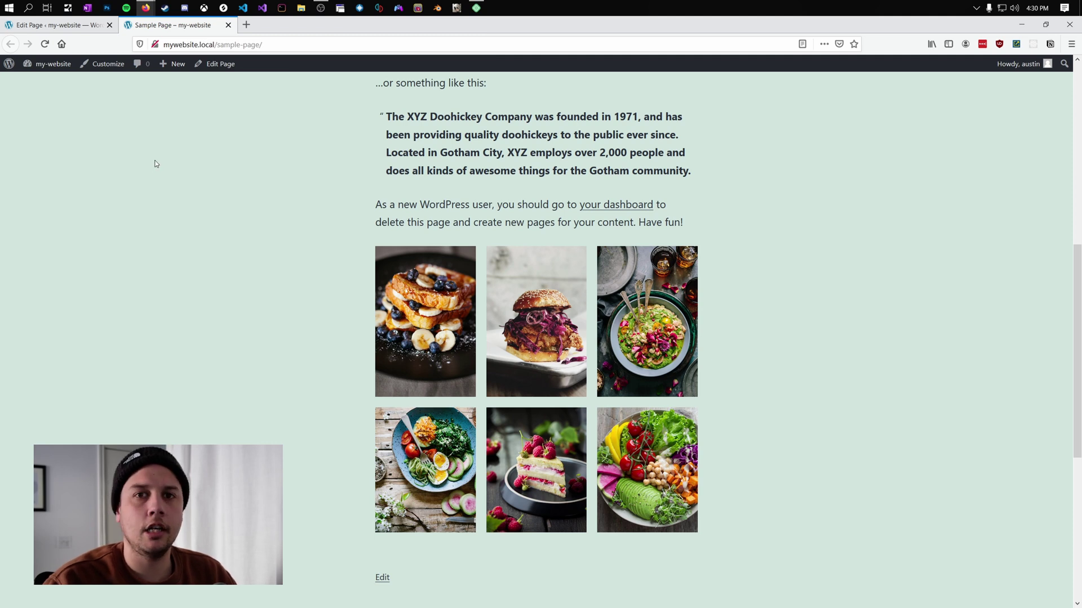
left_click(57, 24)
scroll(145, 197, "up", 5)
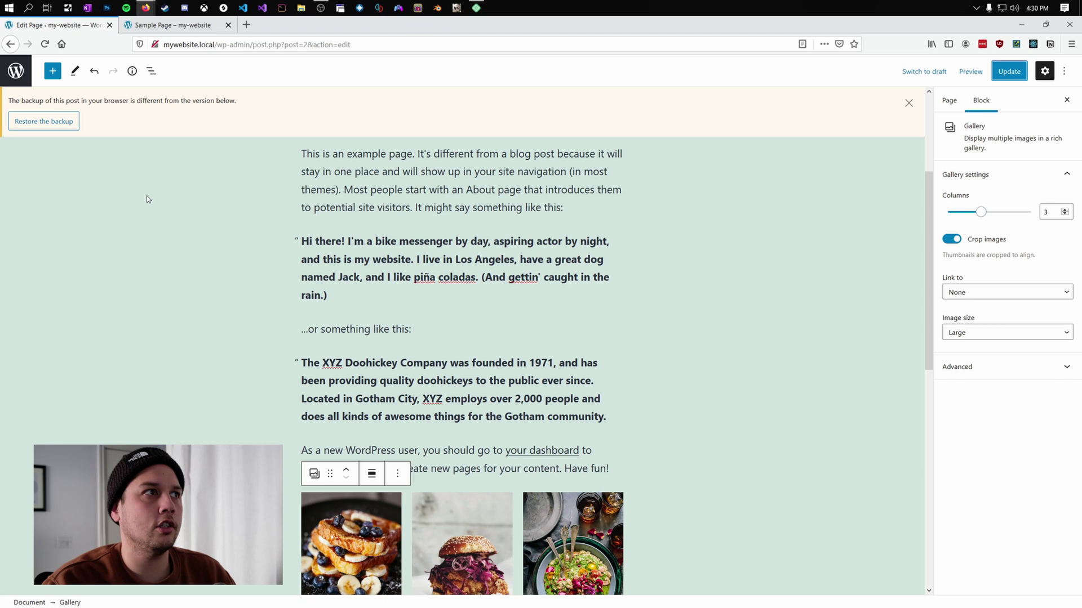
- Search Plugins > Add New for 'wp featherlight', then install and activate WP Featherlight
left_click(17, 78)
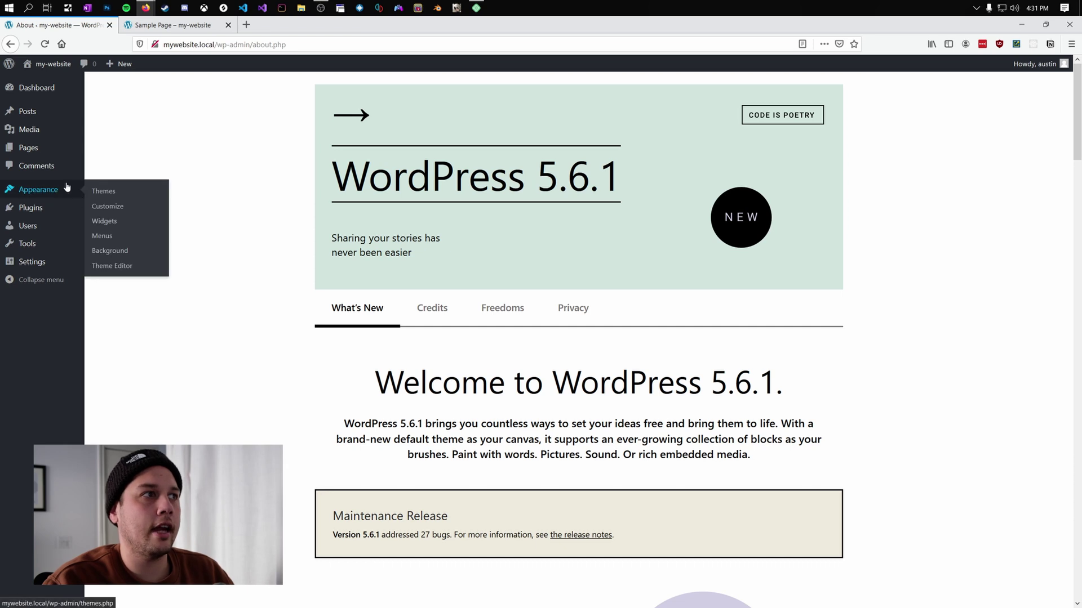
mouse_move(39, 214)
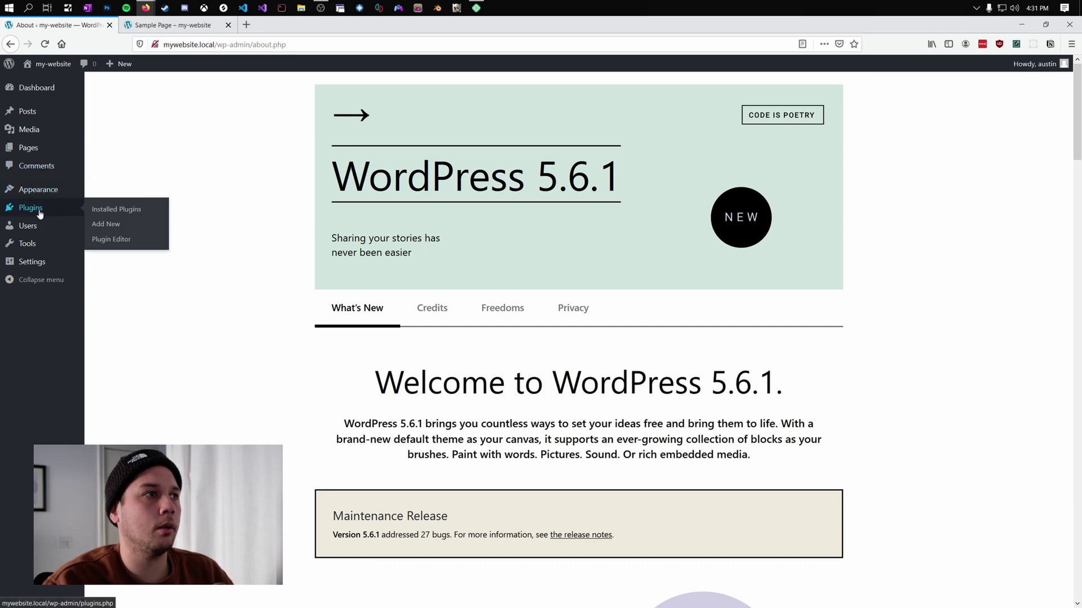
left_click(94, 224)
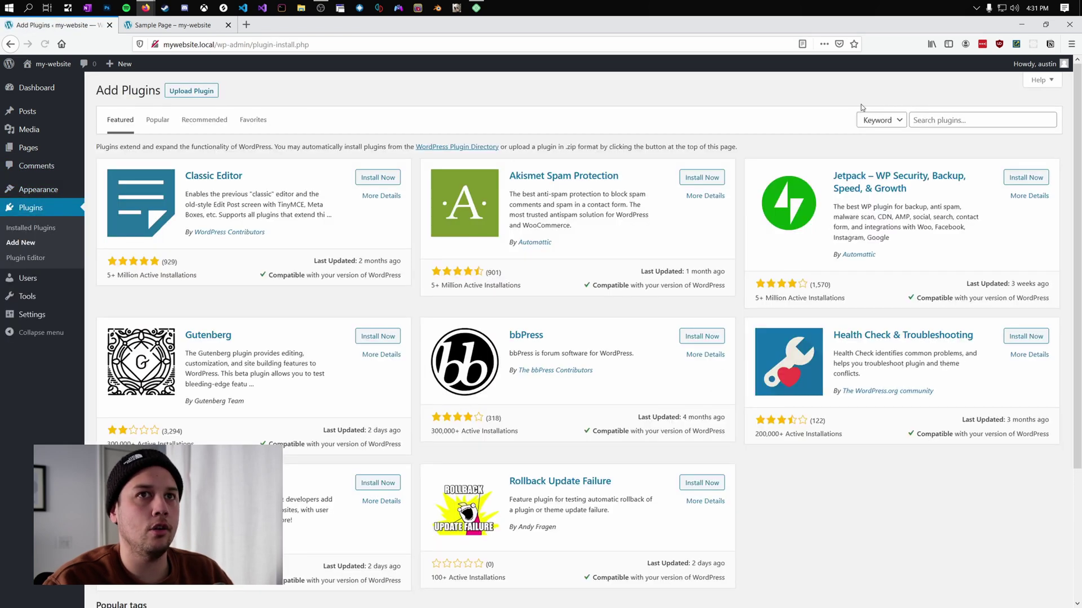
left_click(955, 120)
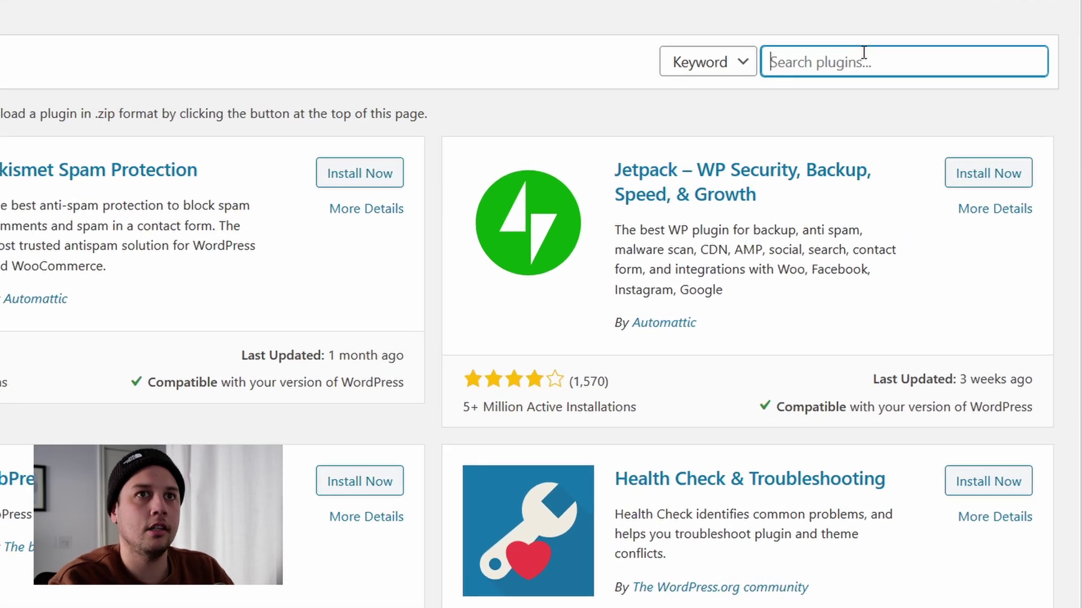
type("wp featherlight")
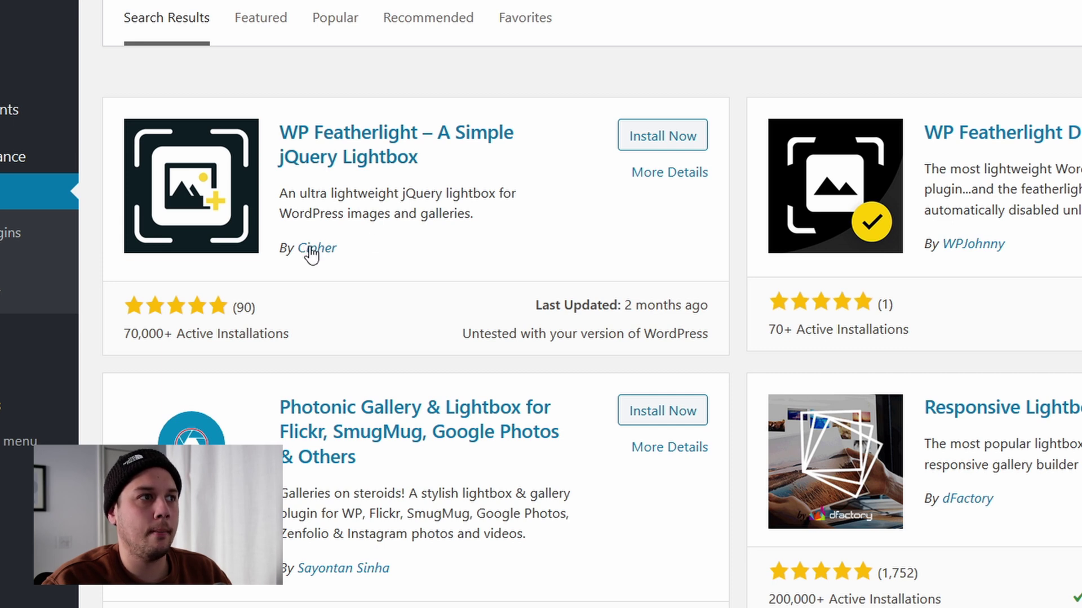
left_click(664, 139)
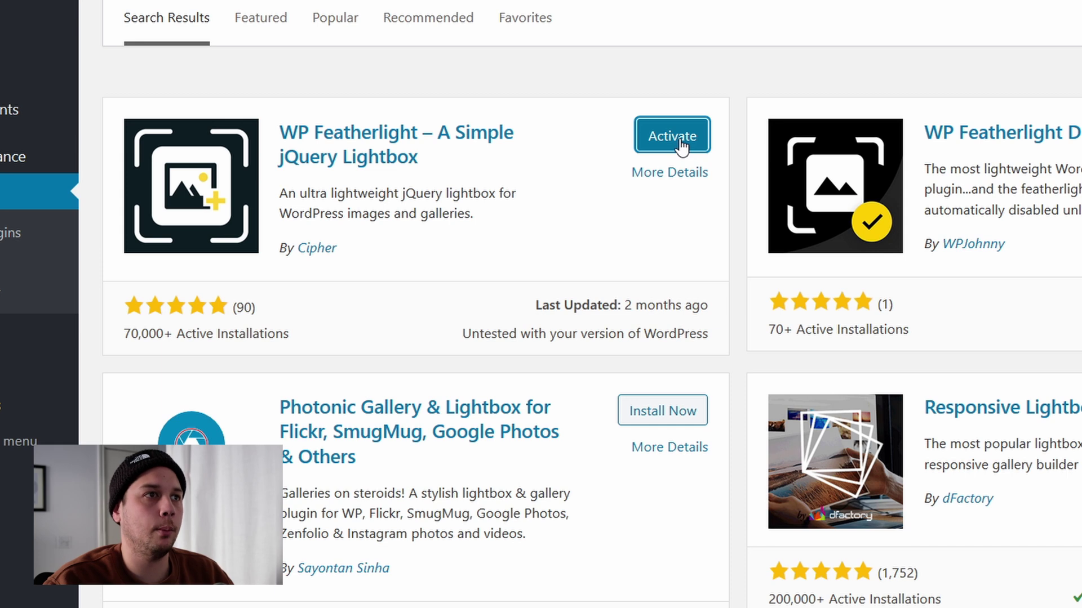
left_click(680, 142)
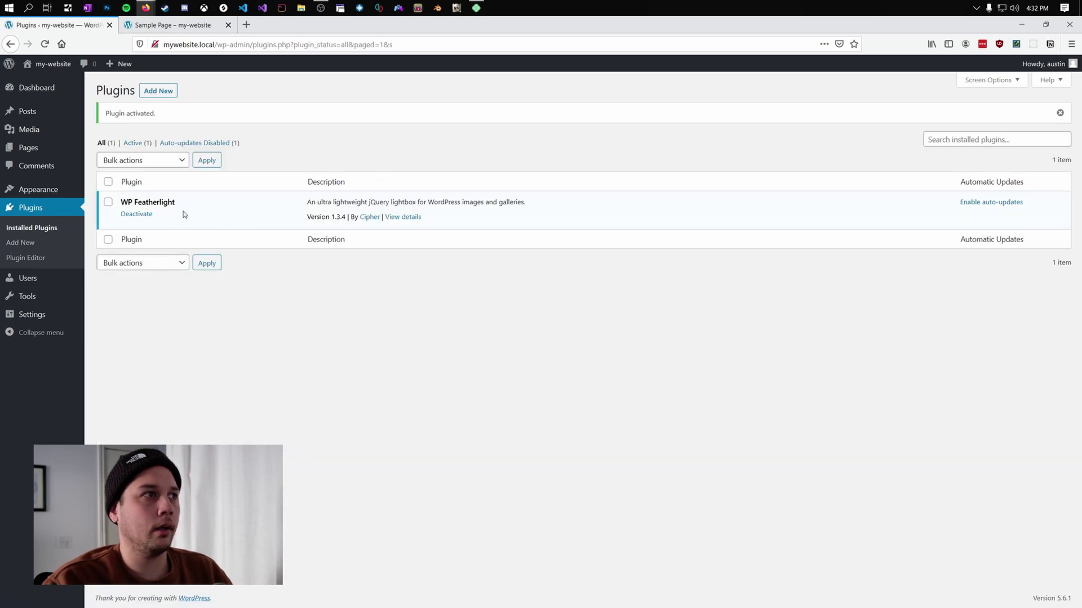
- Open the Pages list, glance at the live Sample Page, and return to the Pages admin tab
left_click(34, 150)
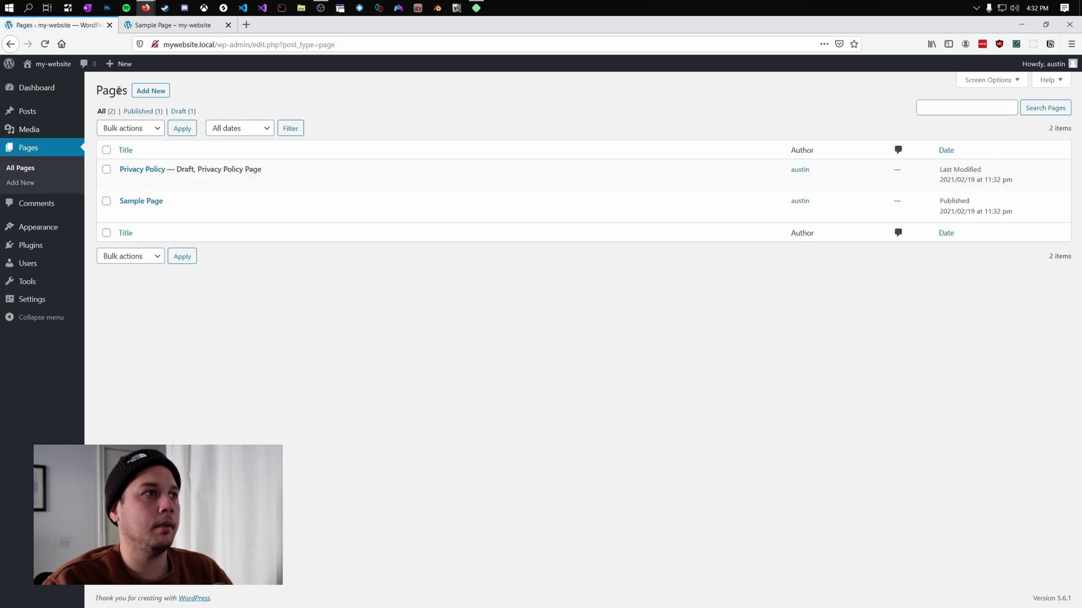
left_click(169, 24)
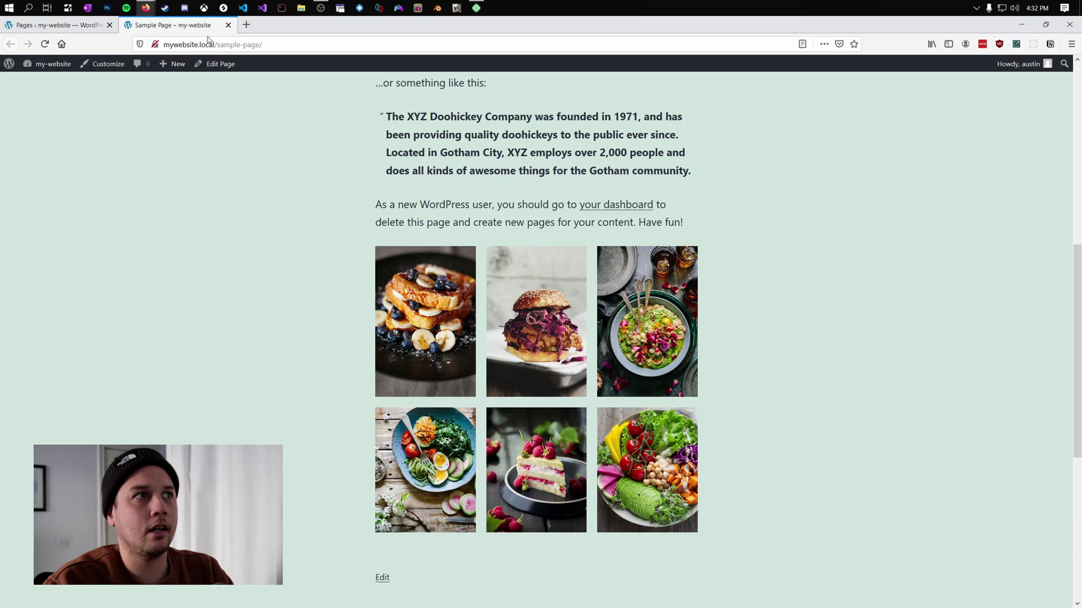
scroll(317, 158, "up", 15)
scroll(317, 157, "down", 10)
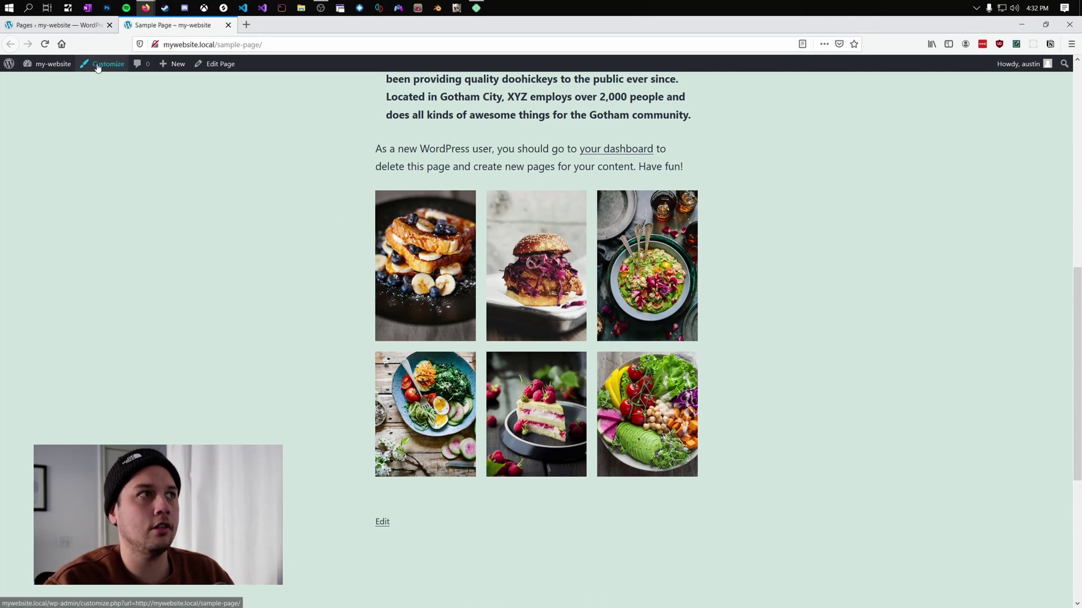
left_click(82, 25)
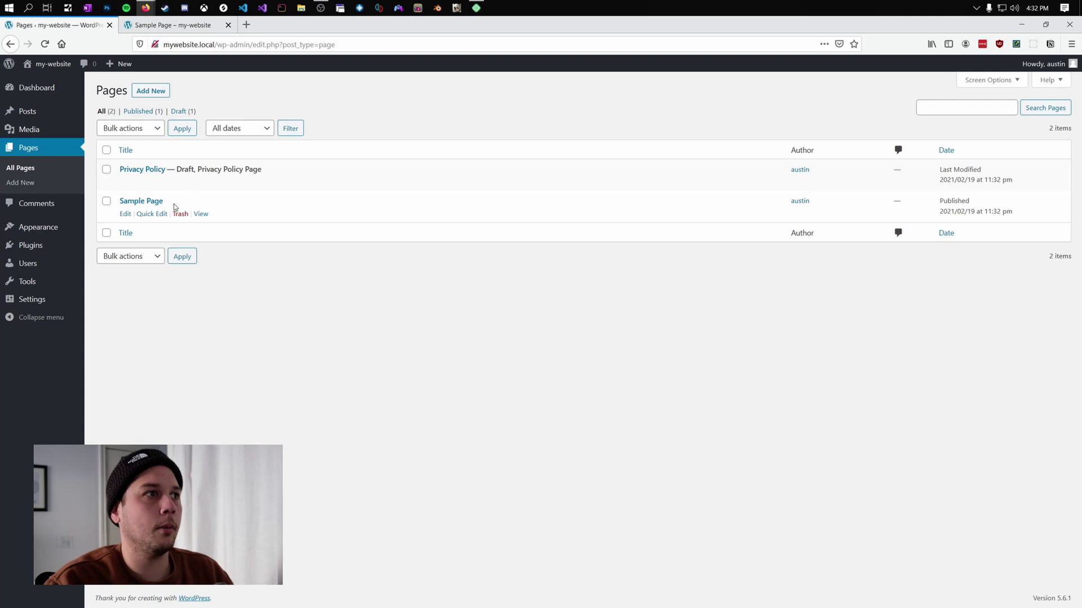
- Set the Sample Page gallery's 'Link to' option to Media File and update the page
left_click(125, 214)
scroll(302, 272, "down", 7)
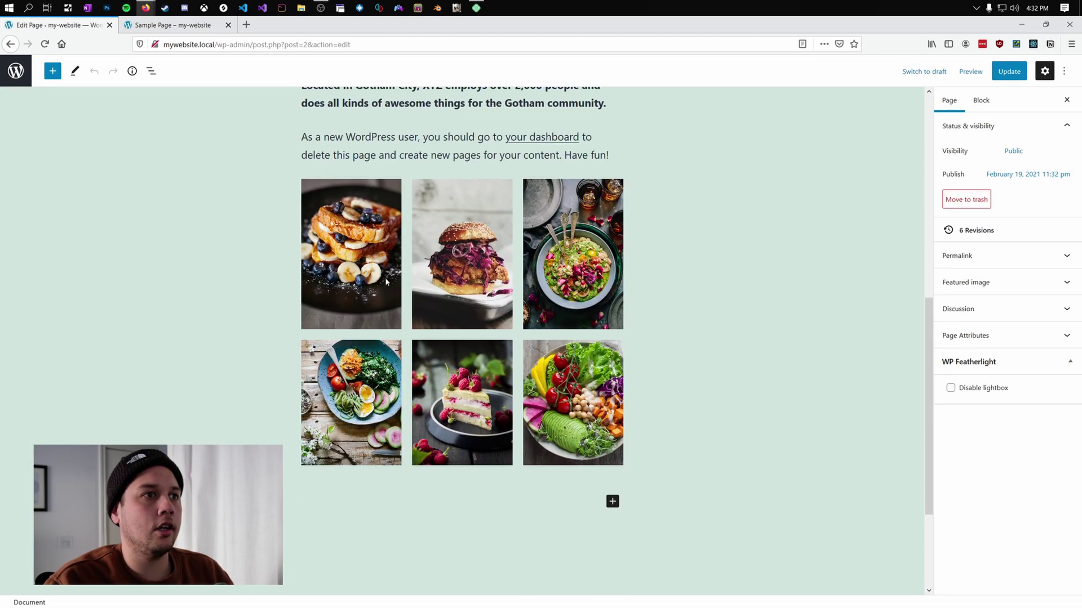
left_click(406, 253)
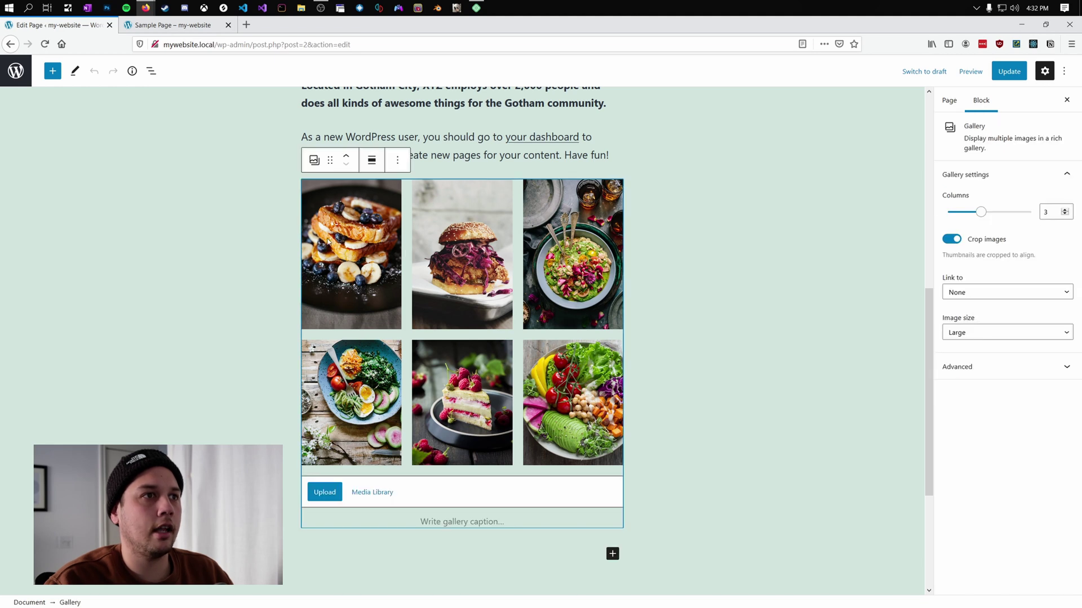
left_click(468, 249)
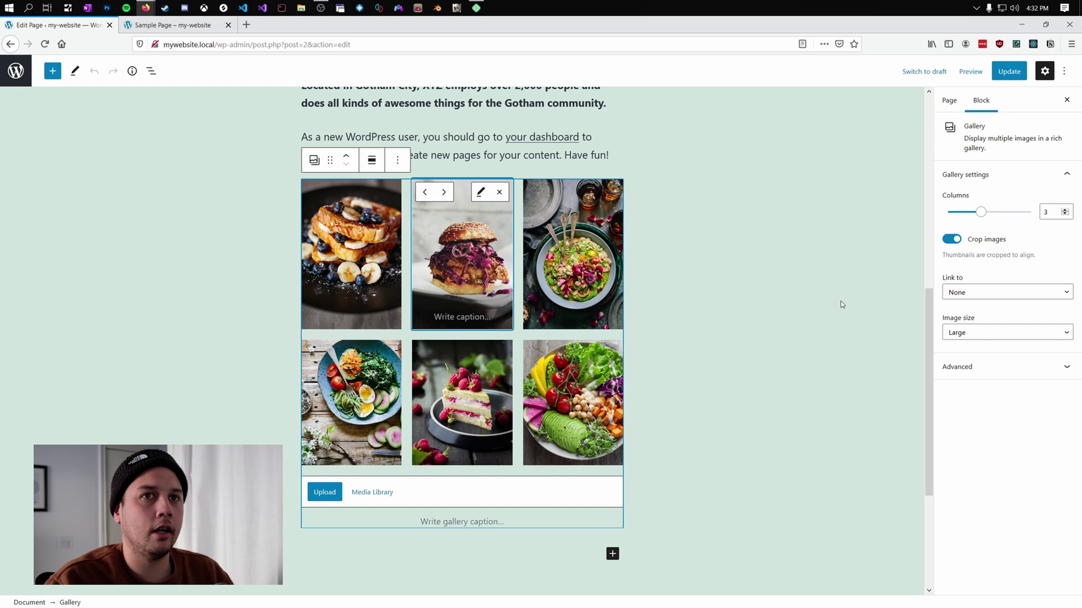
left_click(567, 260)
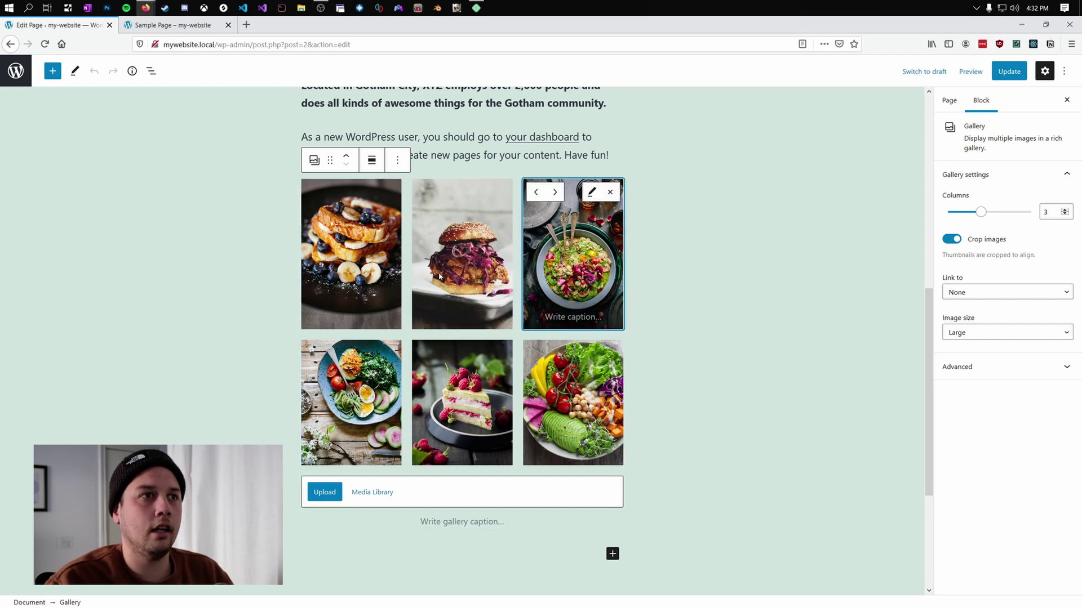
left_click(439, 277)
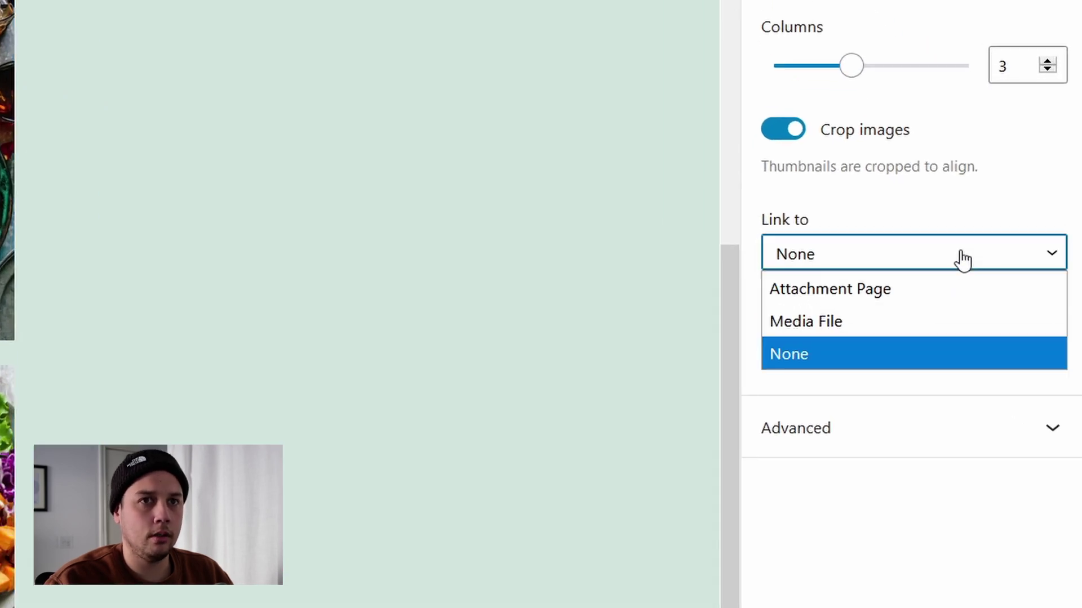
left_click(895, 320)
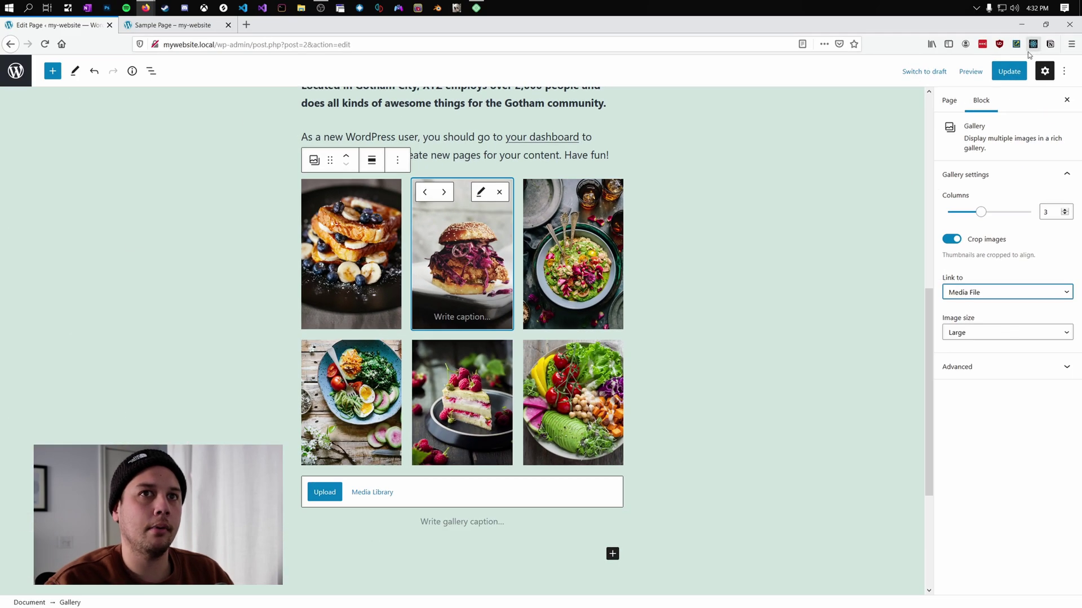
left_click(1009, 71)
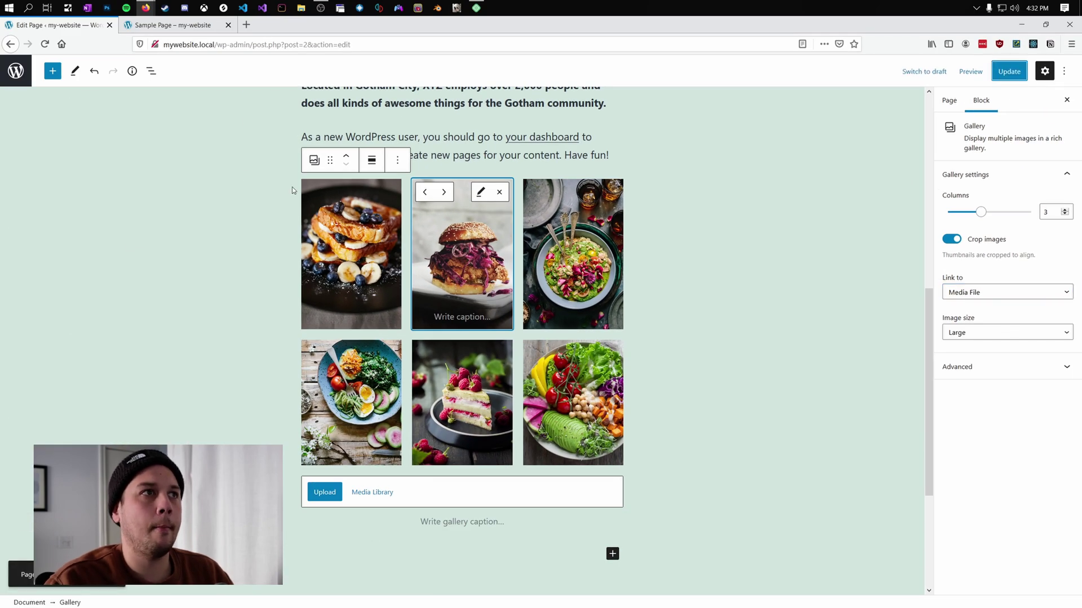
left_click(169, 25)
left_click(368, 49)
key("Return")
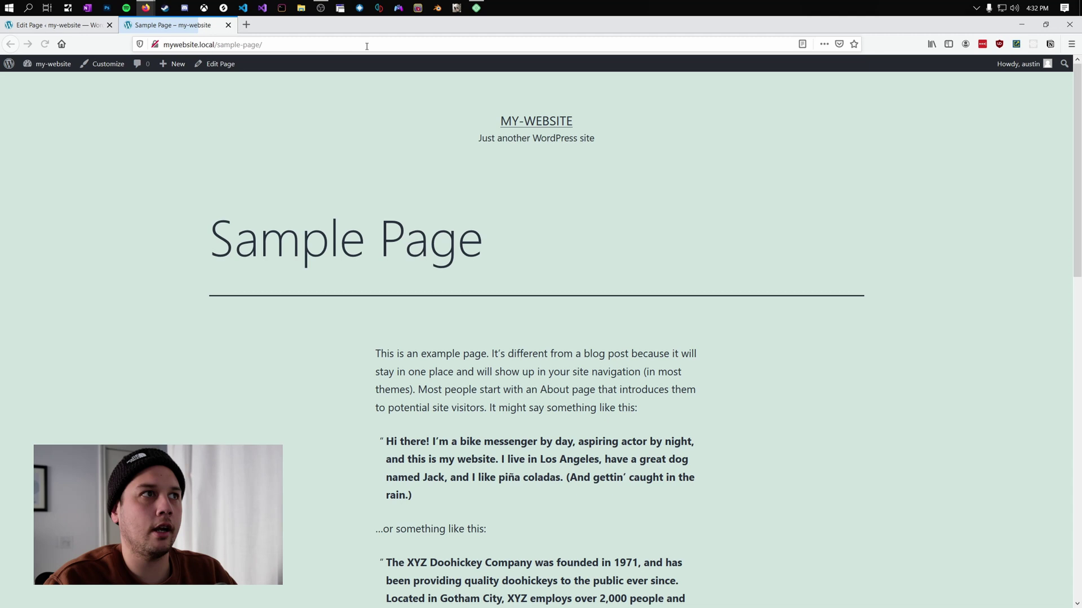
scroll(320, 158, "down", 5)
scroll(319, 158, "down", 5)
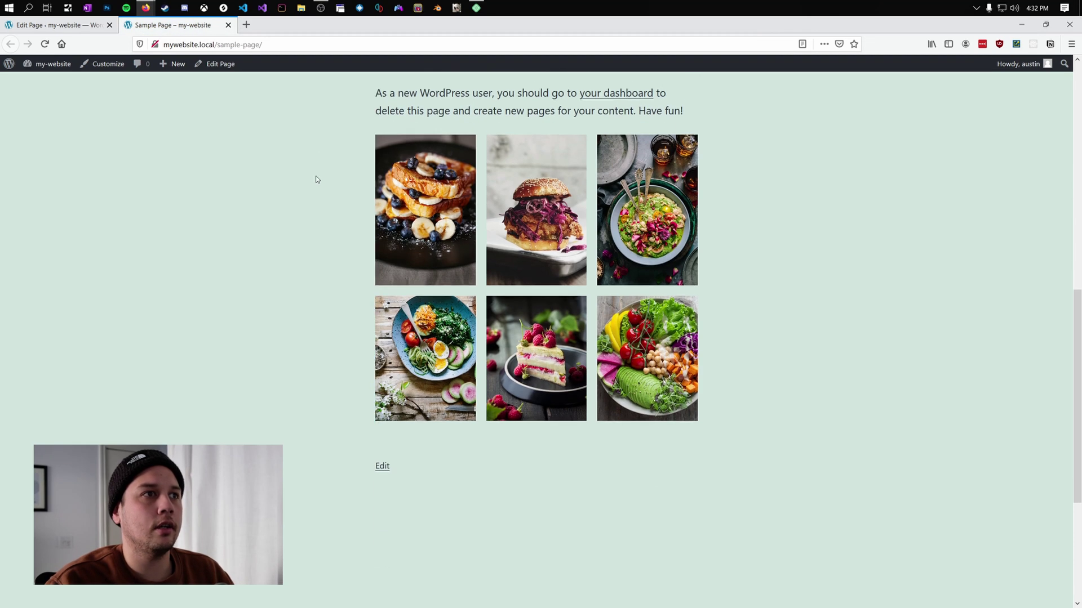
left_click(429, 200)
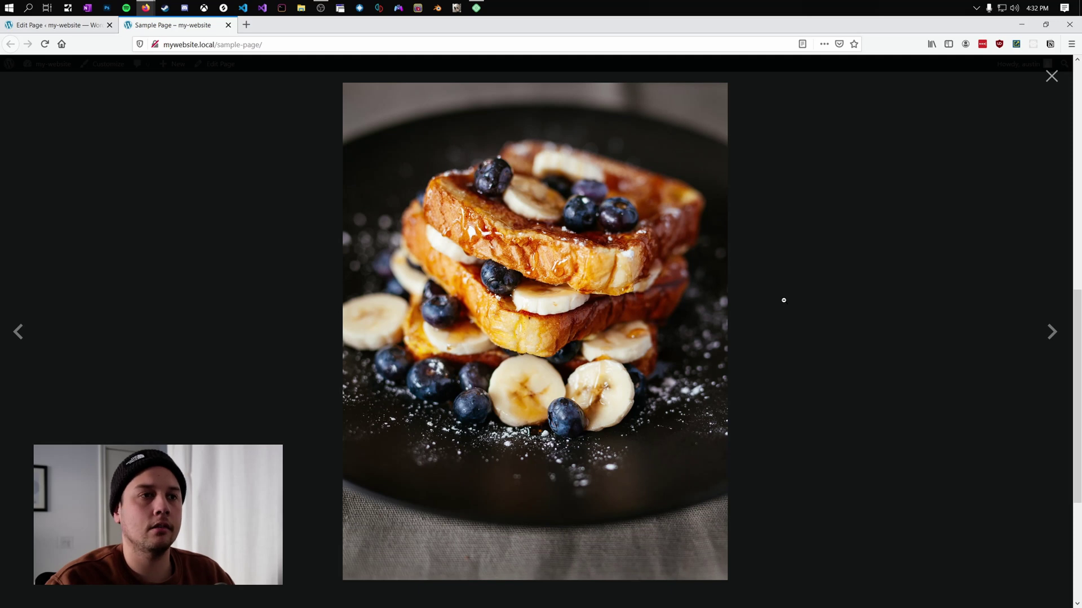
left_click(1051, 333)
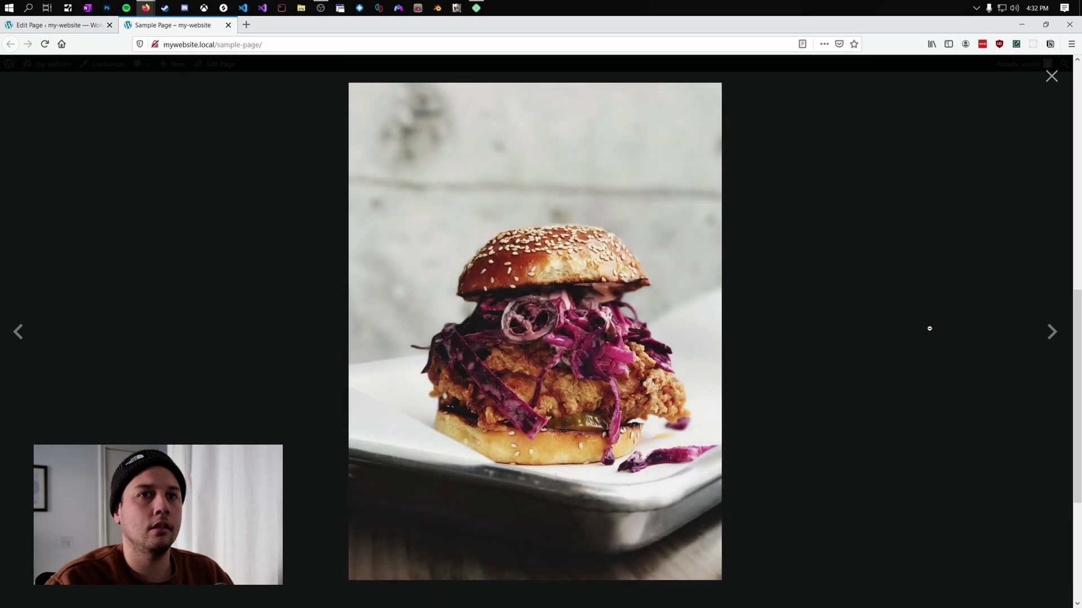
left_click(1052, 334)
left_click(1053, 334)
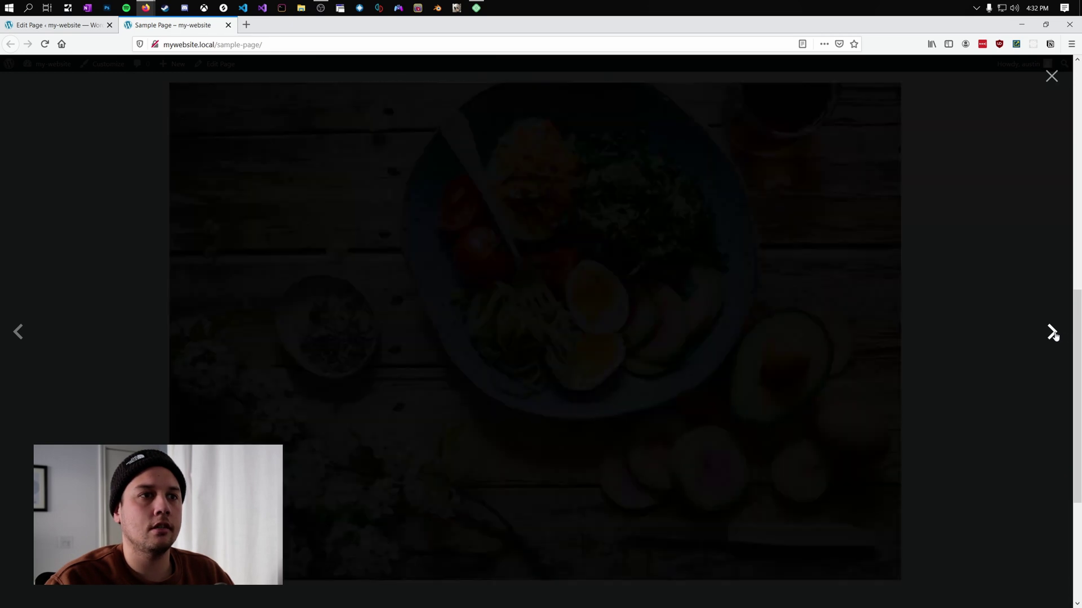
left_click(1052, 333)
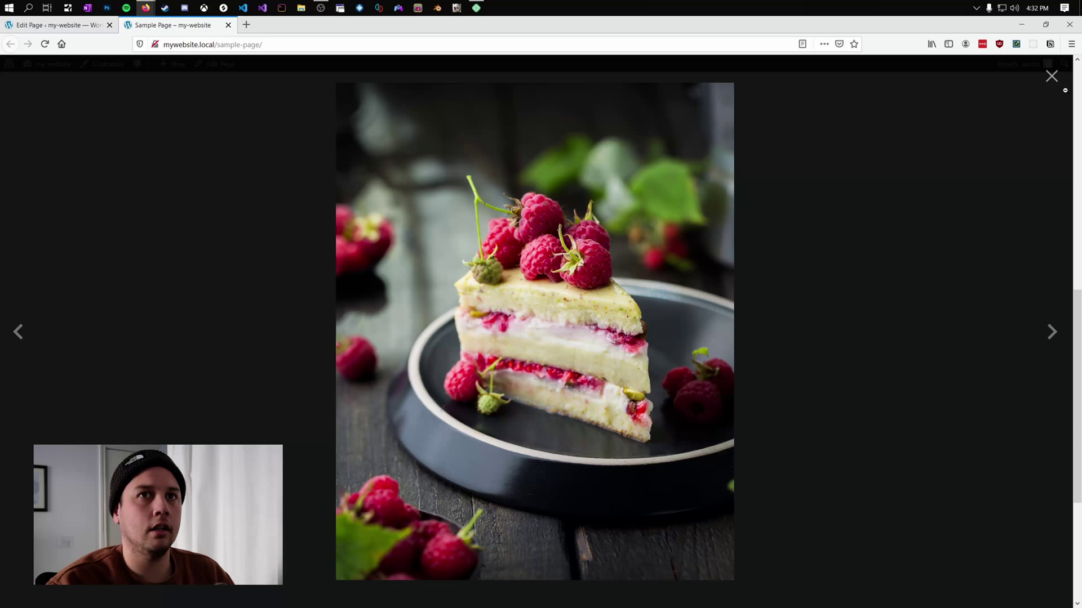
left_click(1052, 76)
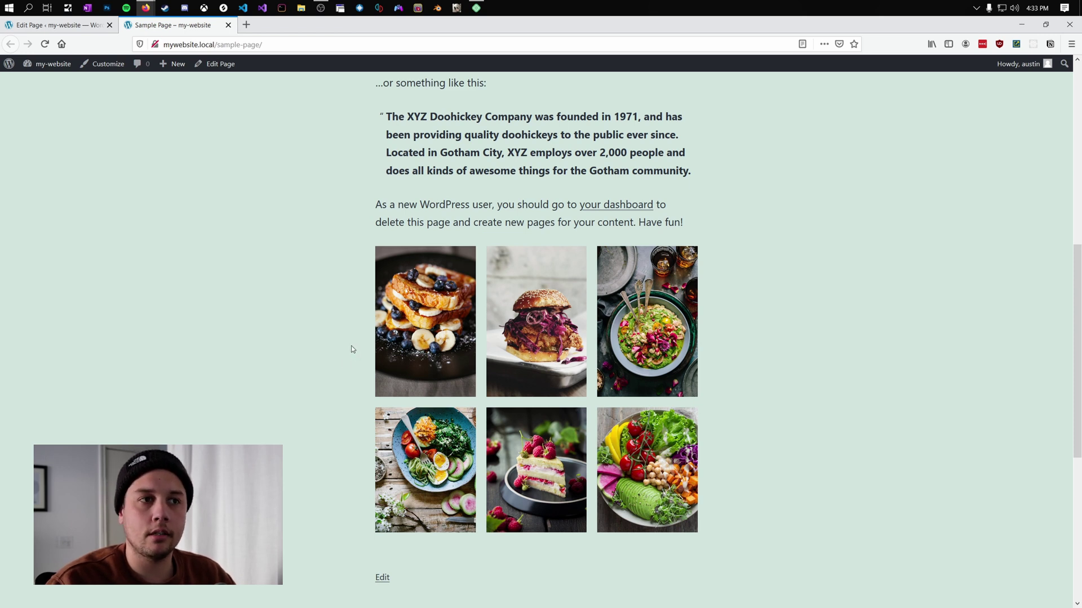
scroll(351, 350, "up", 1)
scroll(349, 350, "down", 2)
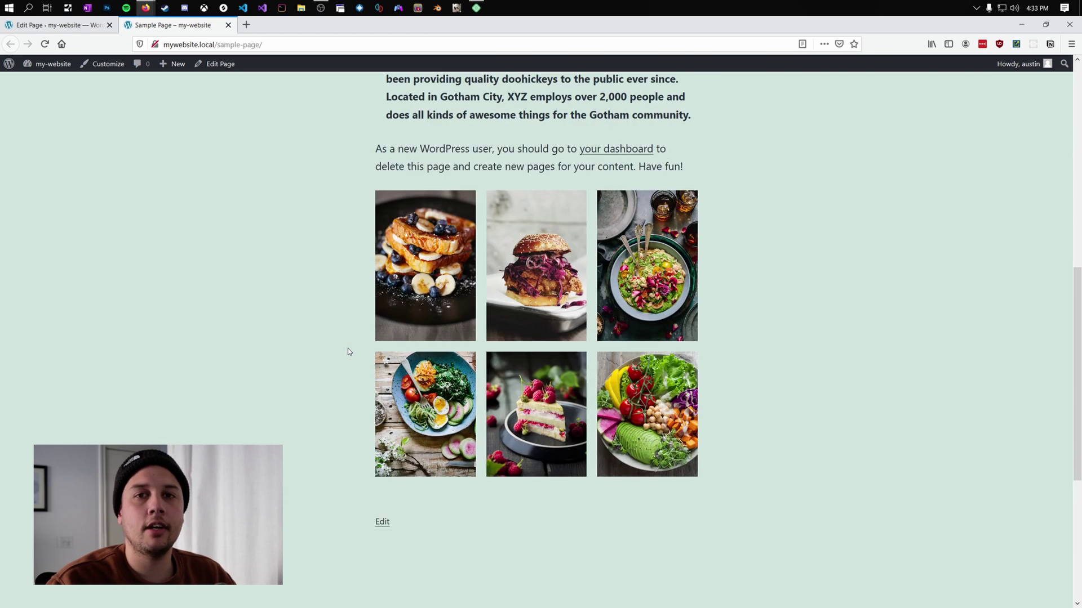